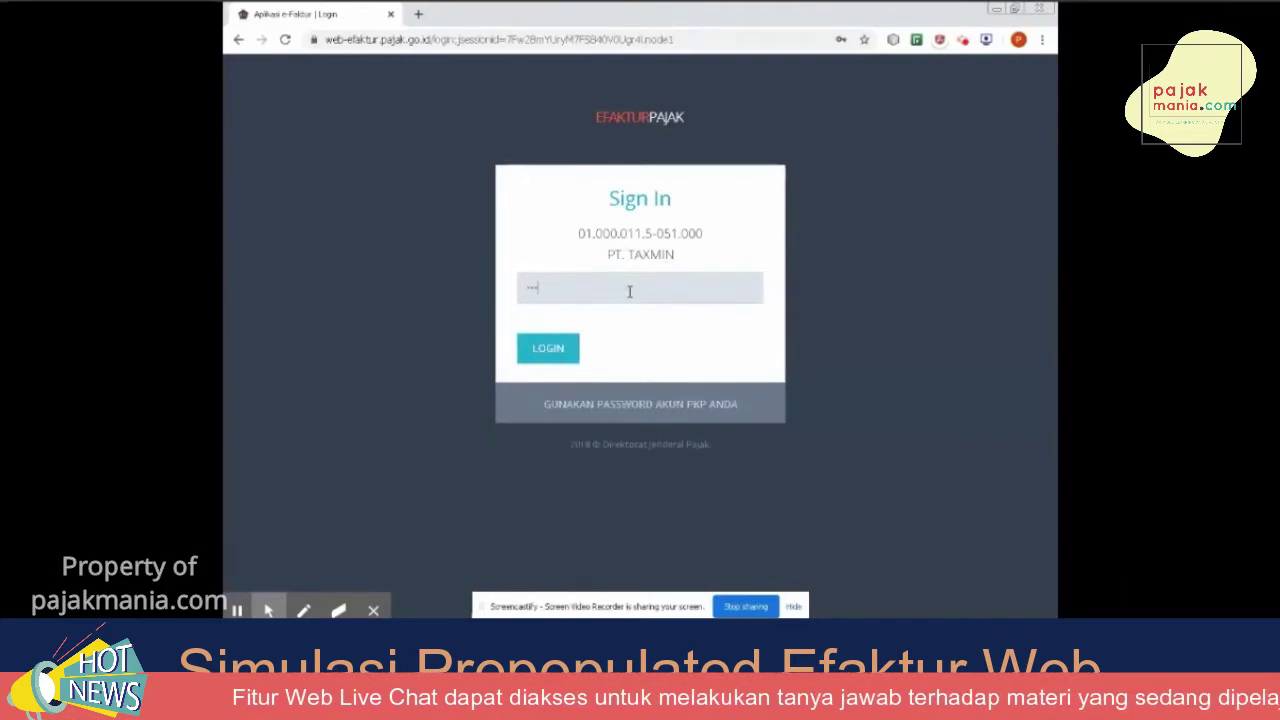
Sign in with the account password and view the Profil Aplikasi and Profil PKP details.
type("********")
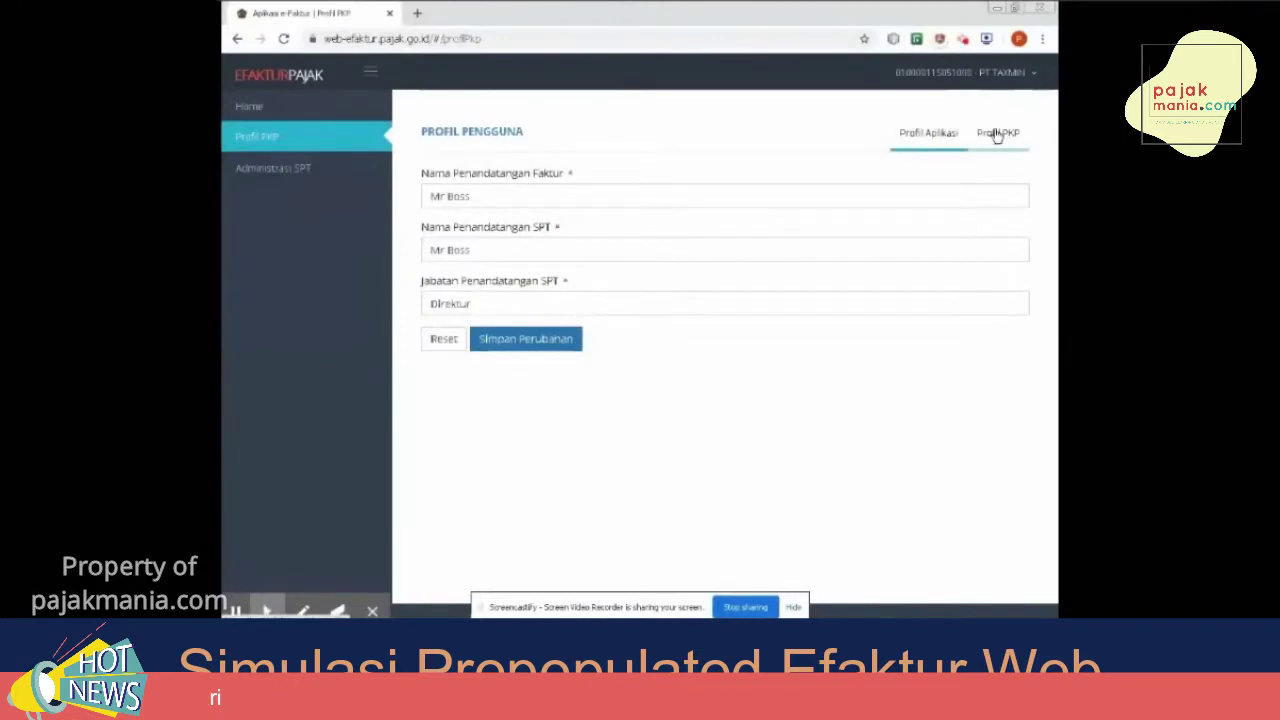
left_click(996, 134)
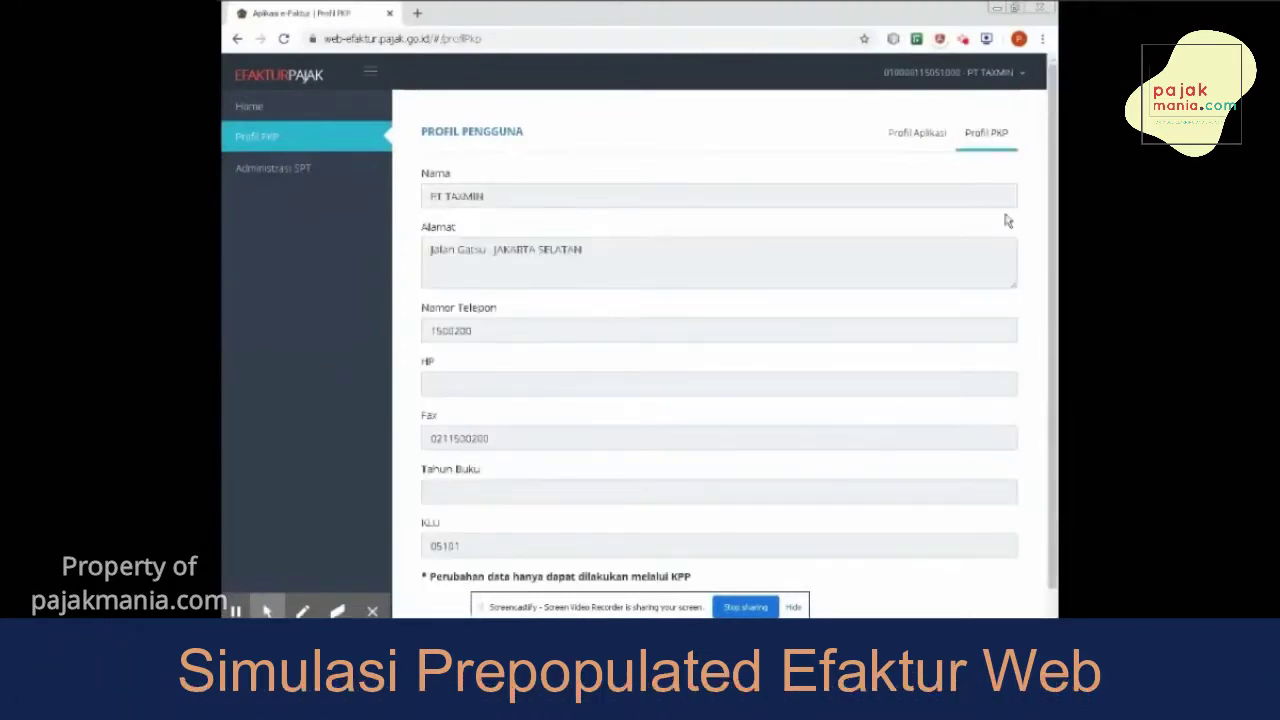
left_click(917, 132)
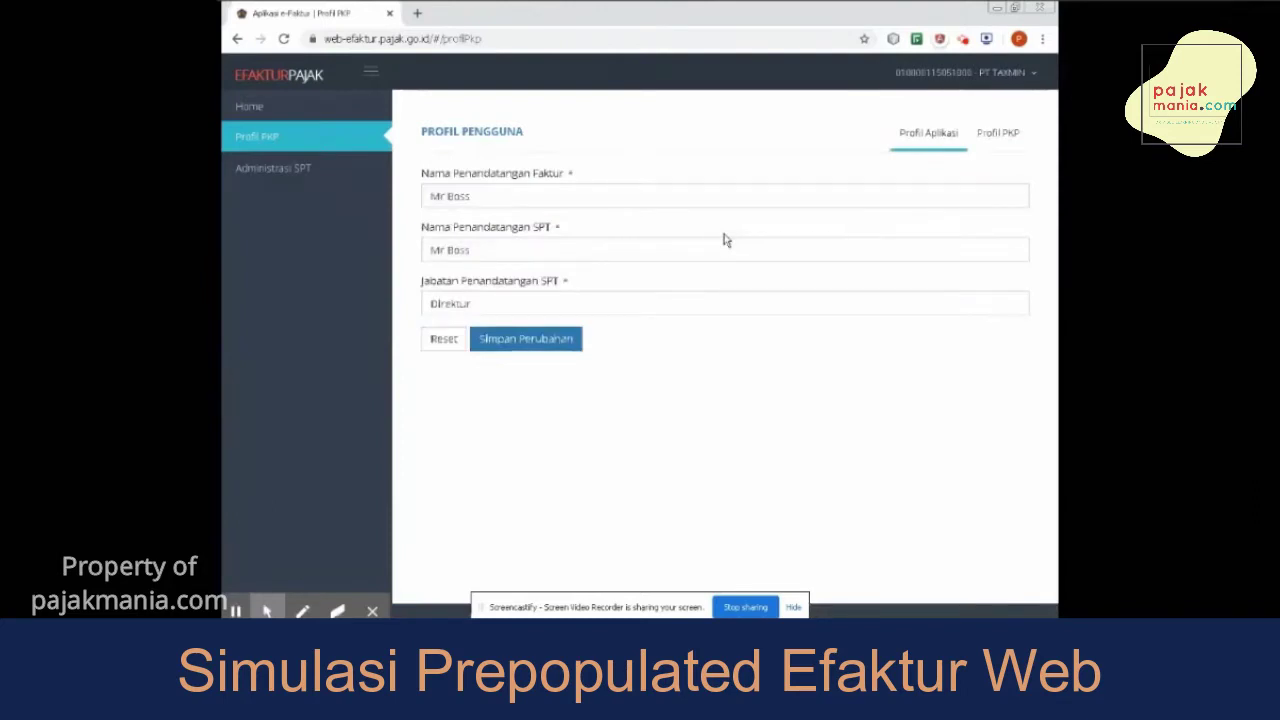
left_click(997, 134)
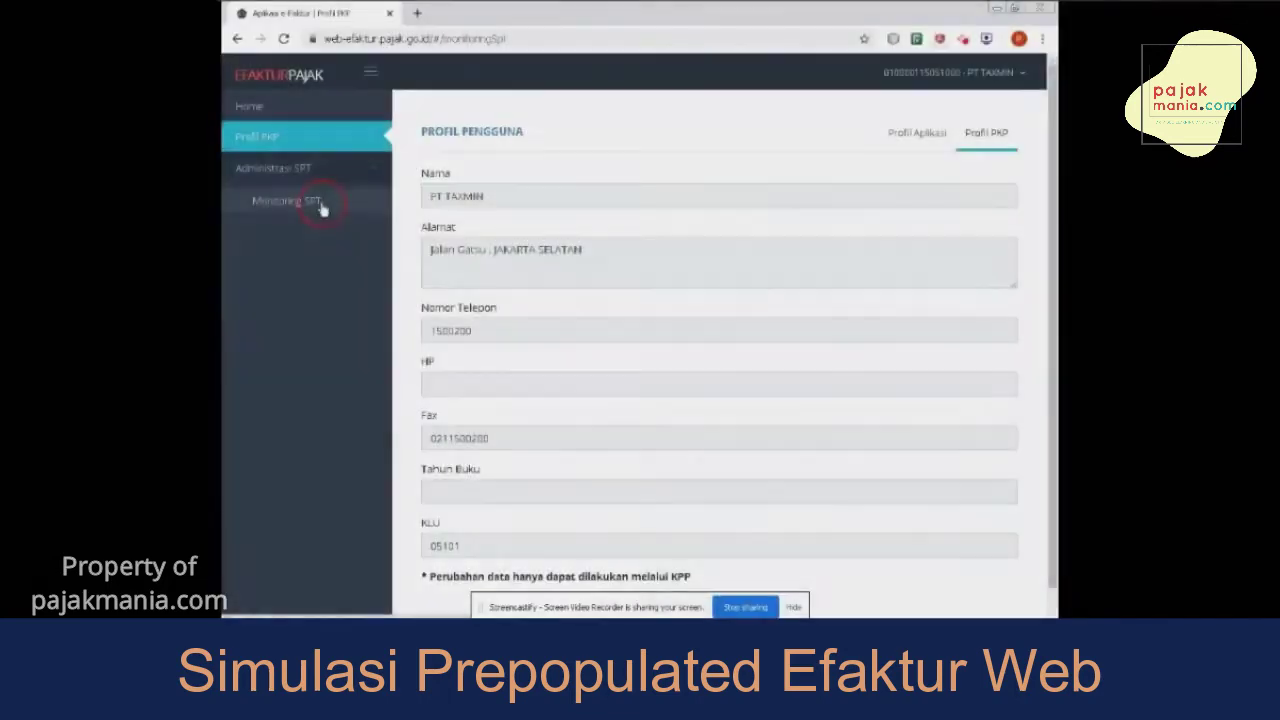
Open Monitoring SPT with the side navigation collapsed and list the returns for tax year 2020.
left_click(320, 205)
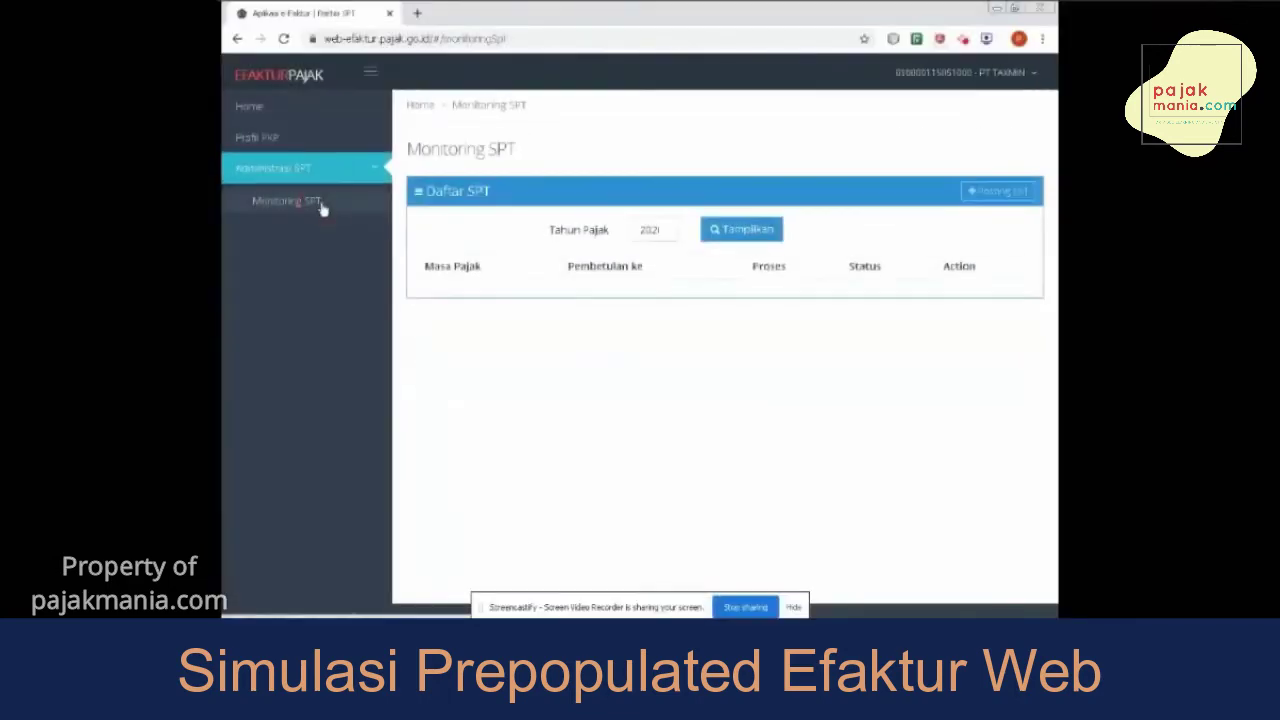
left_click(373, 75)
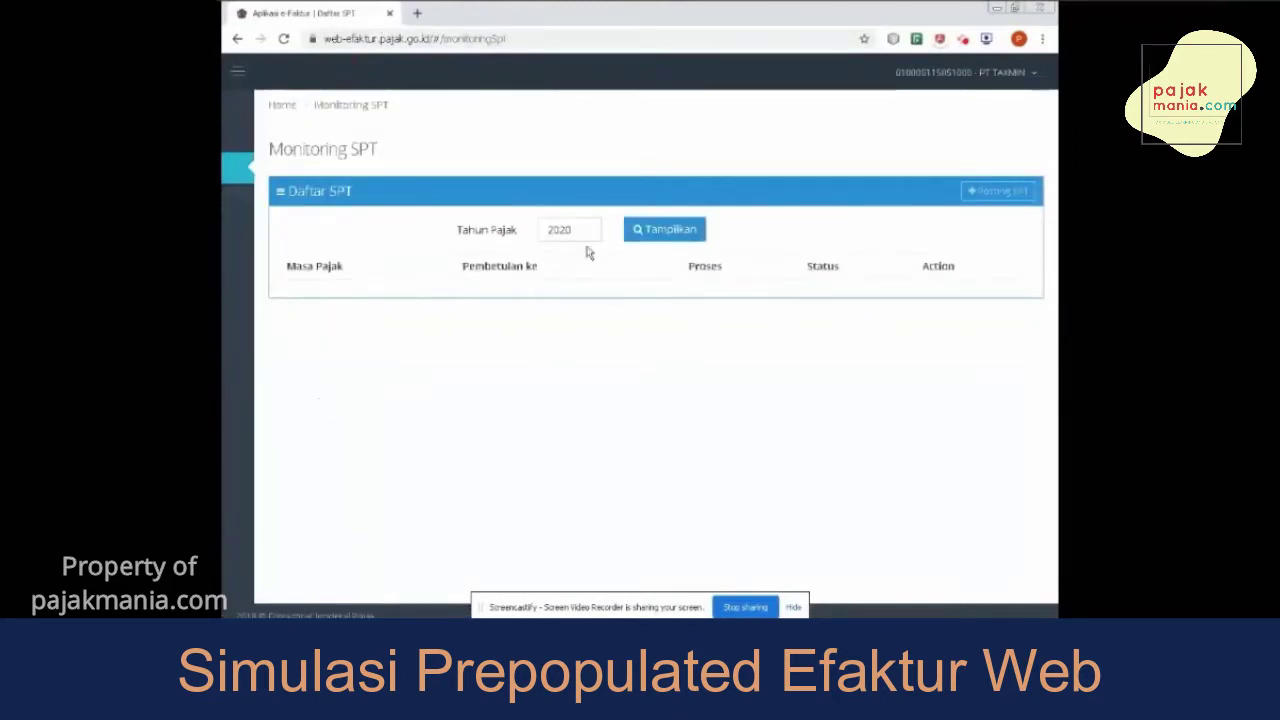
left_click(650, 234)
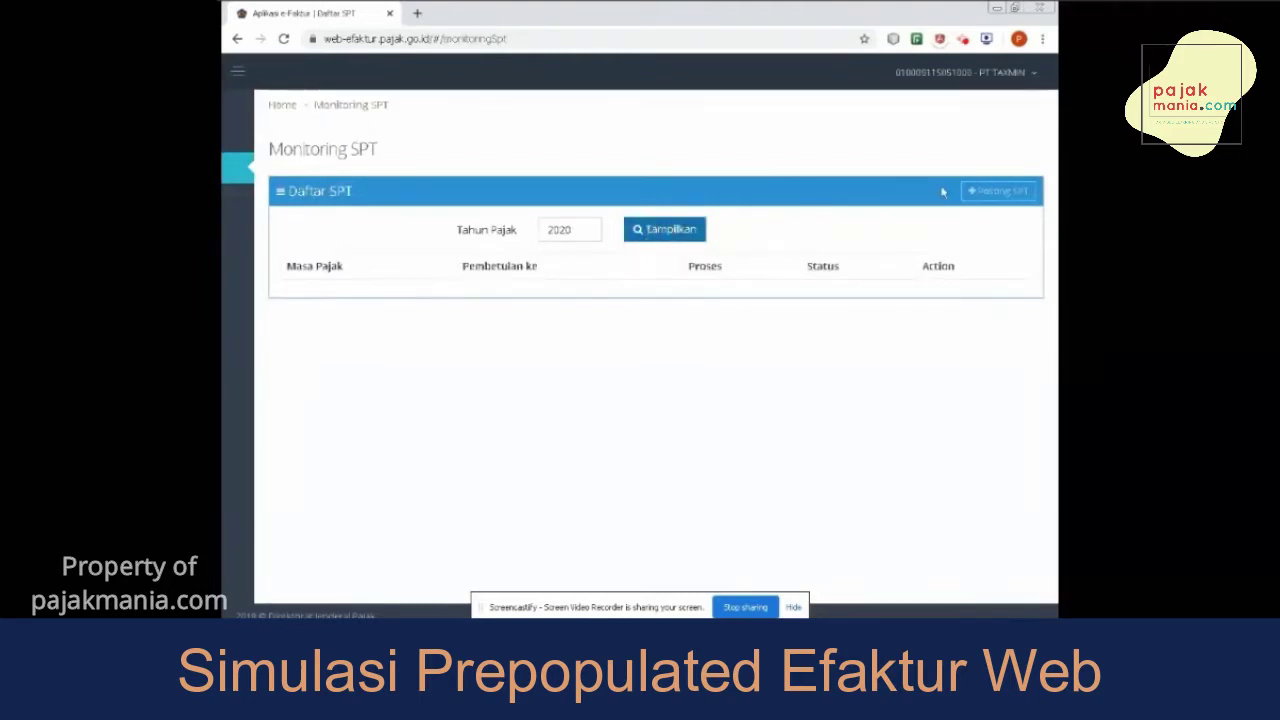
Post an SPT for Tahun Pajak 2020, Masa Pajak 5, Pembetulan Ke 0.
left_click(1000, 192)
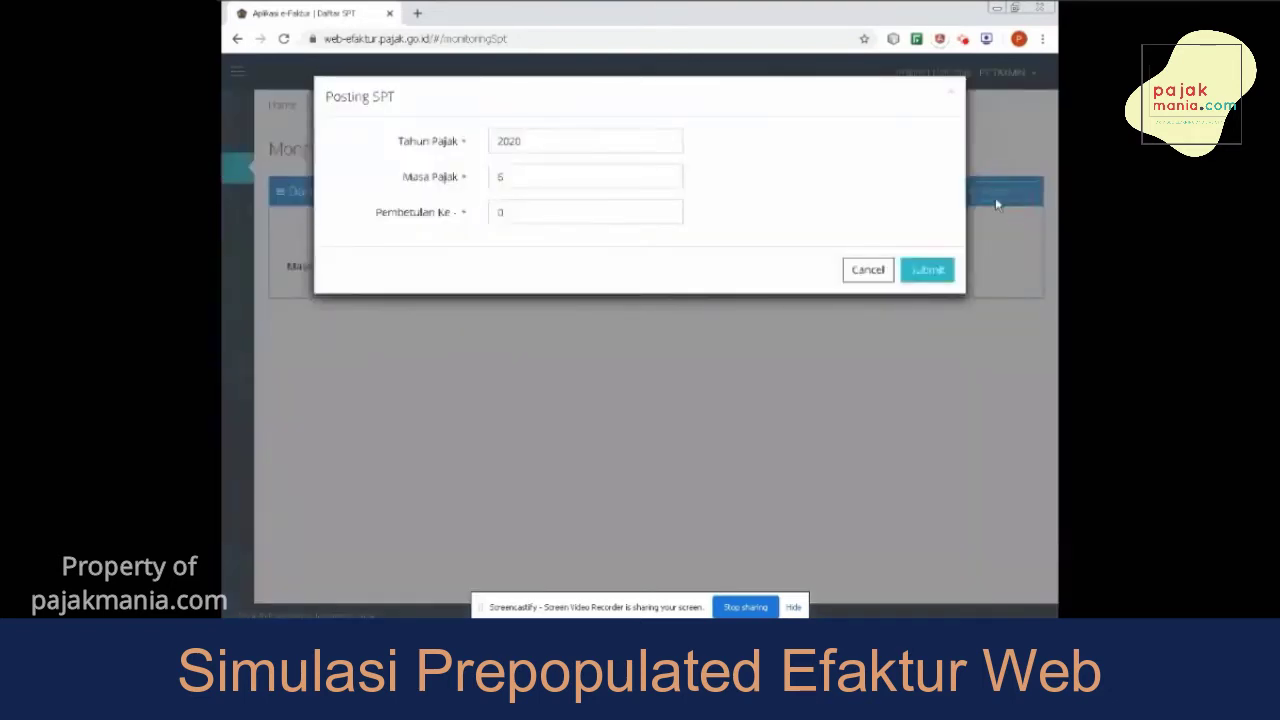
left_click(625, 132)
key("Tab")
type("5")
key("Tab")
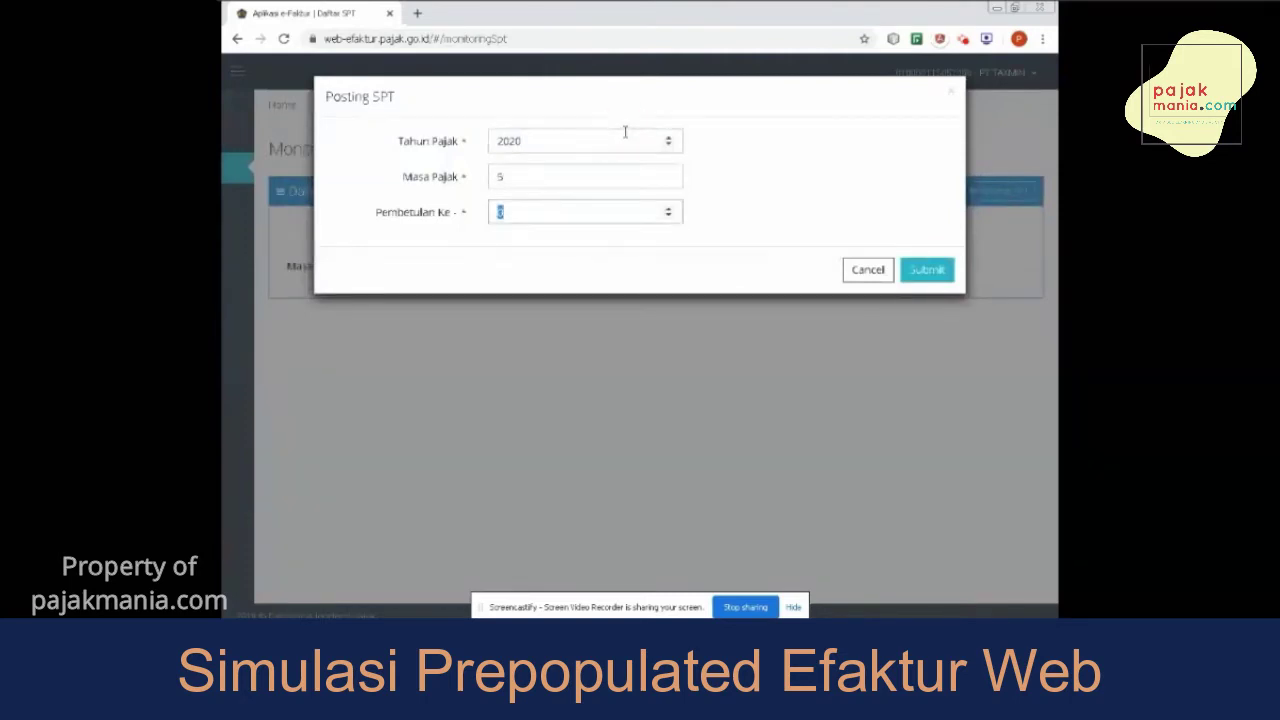
left_click(940, 272)
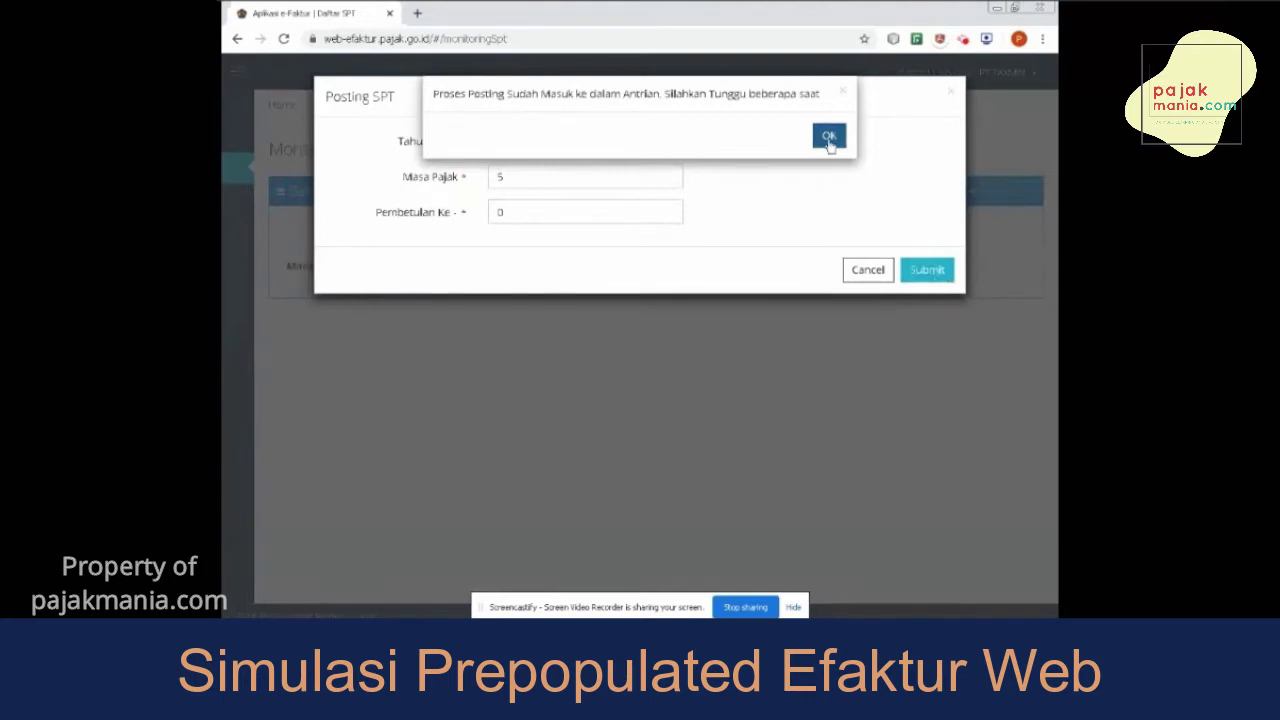
left_click(829, 140)
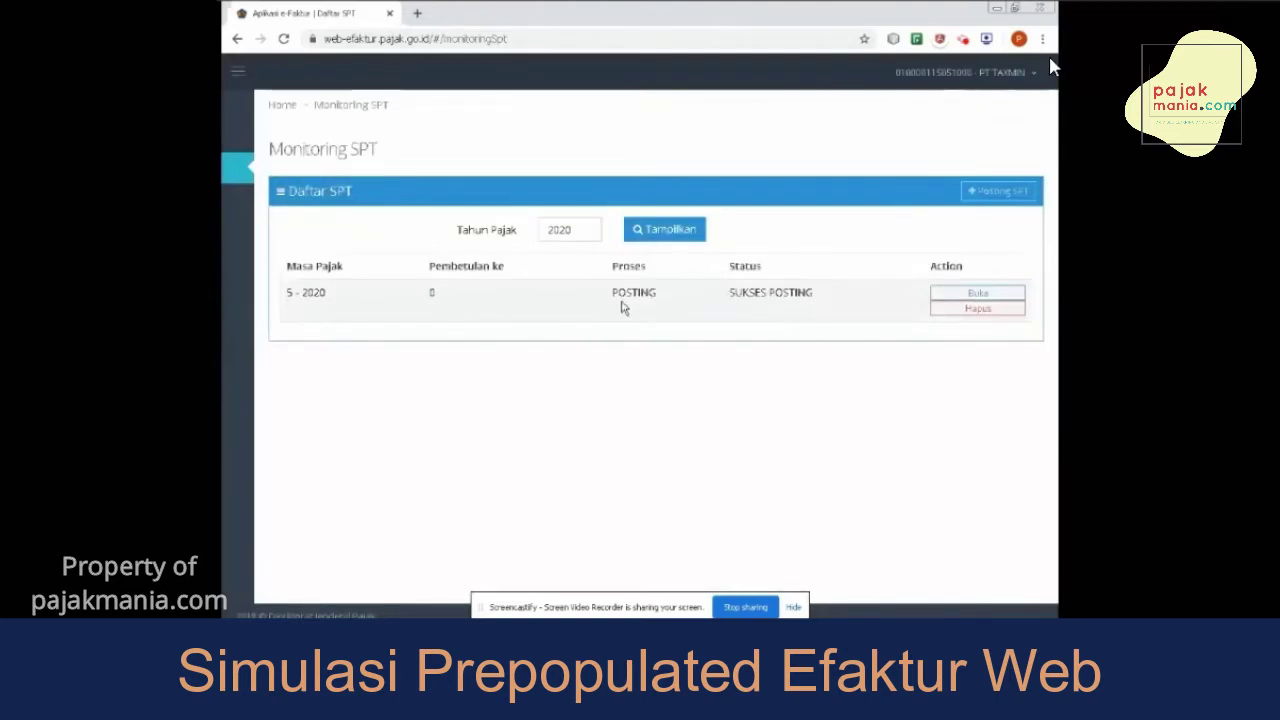
Open the posted 5-2020 SPT and display its A1. Daftar Ekspor form under Lampiran Detail.
left_click(972, 291)
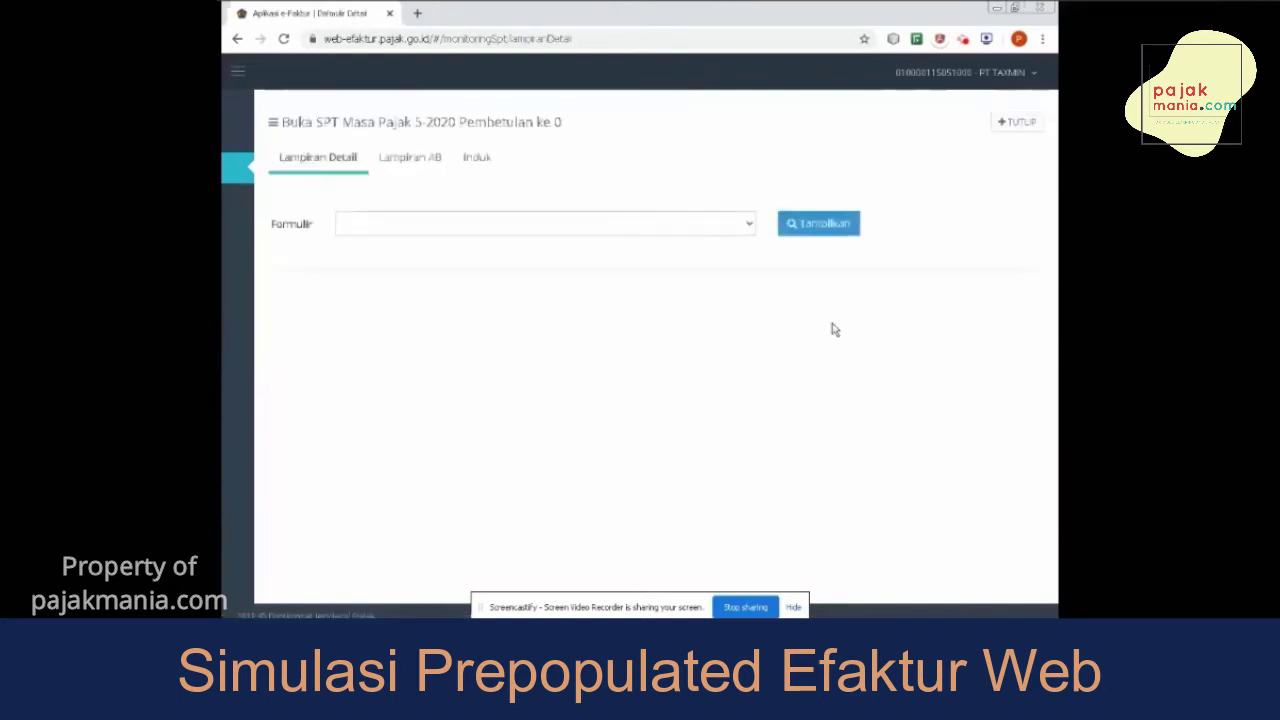
left_click(679, 232)
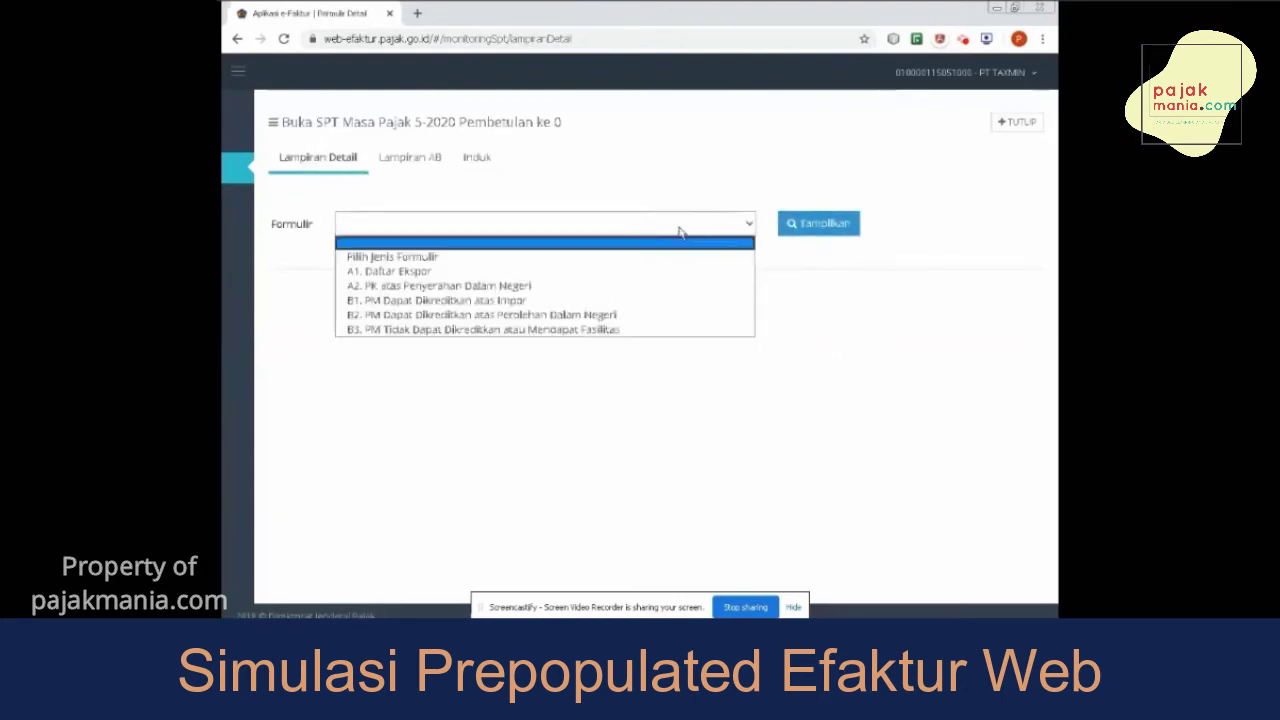
left_click(651, 272)
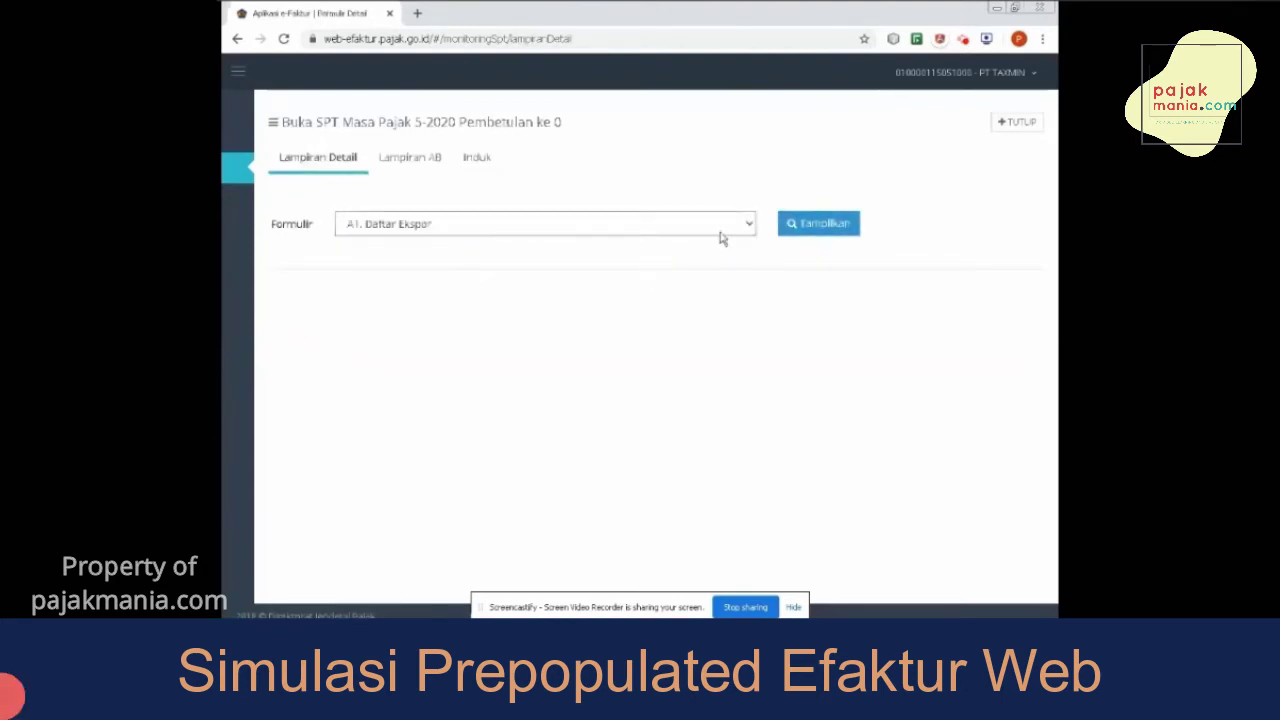
left_click(794, 226)
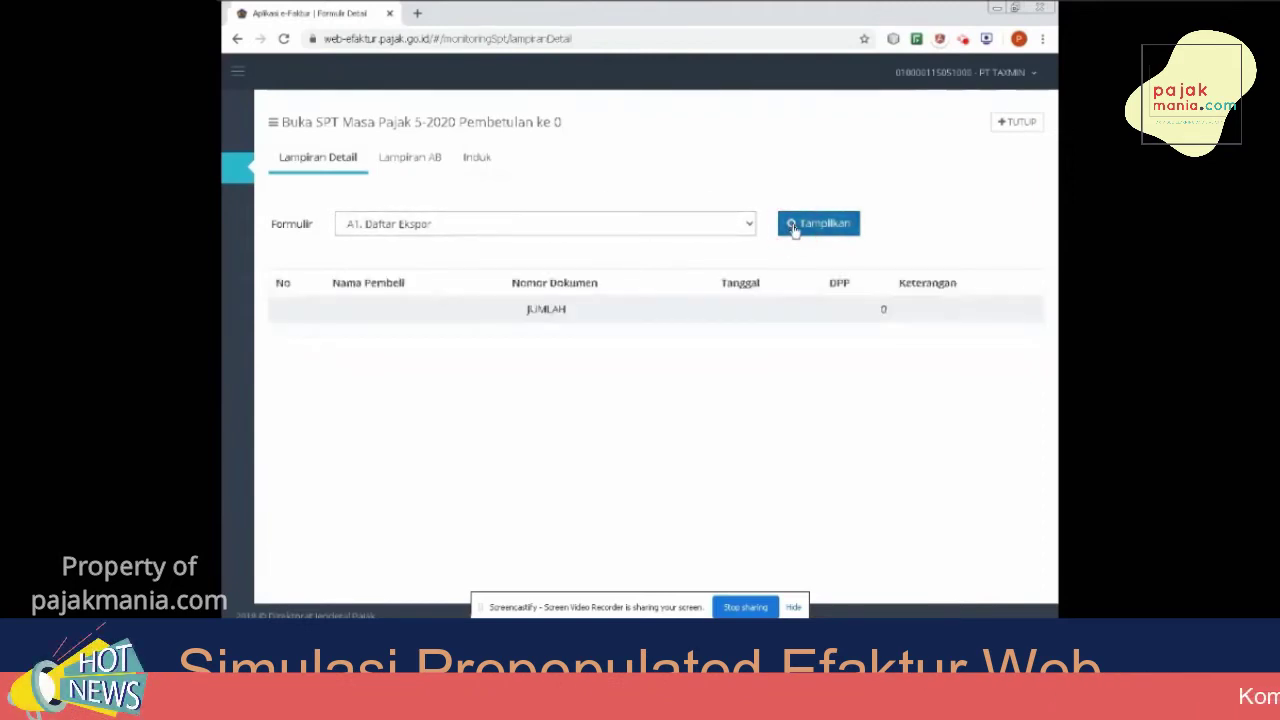
Display the A2. PK atas Penyerahan Dalam Negeri form, followed by B1. PM Dapat Dikreditkan atas Impor.
left_click(752, 227)
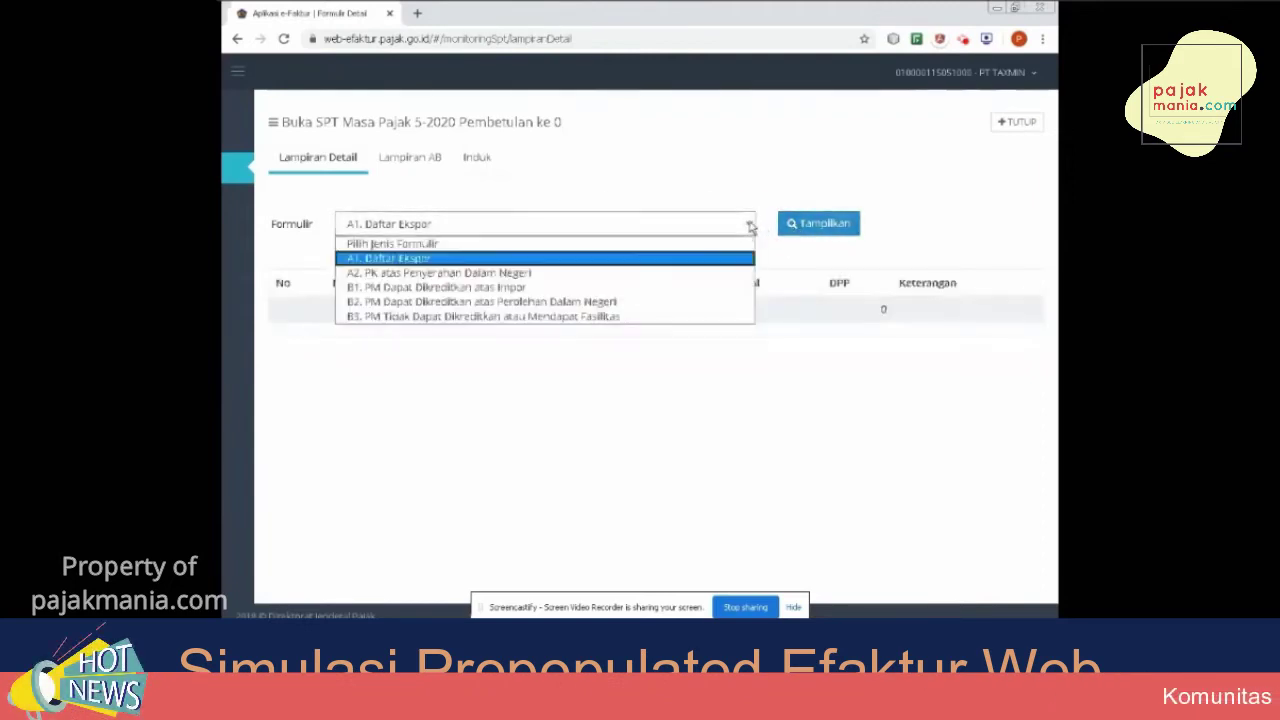
left_click(707, 273)
left_click(808, 225)
left_click(748, 228)
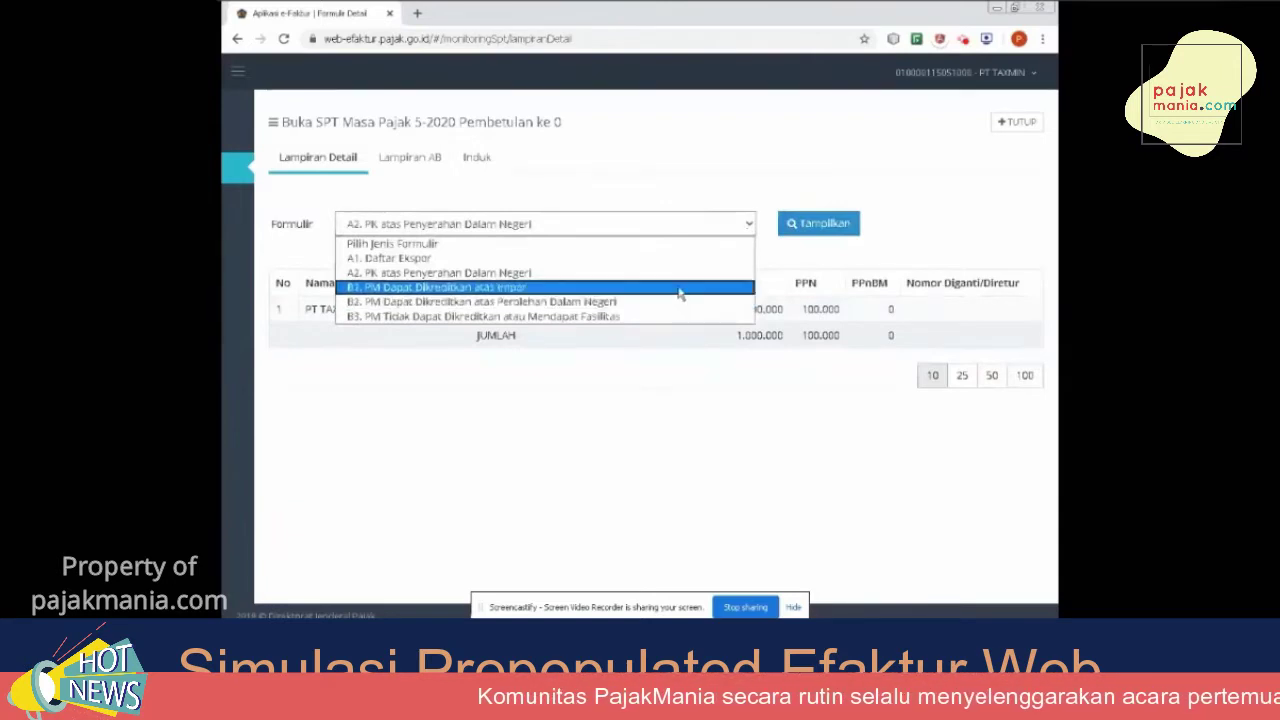
left_click(678, 288)
left_click(790, 226)
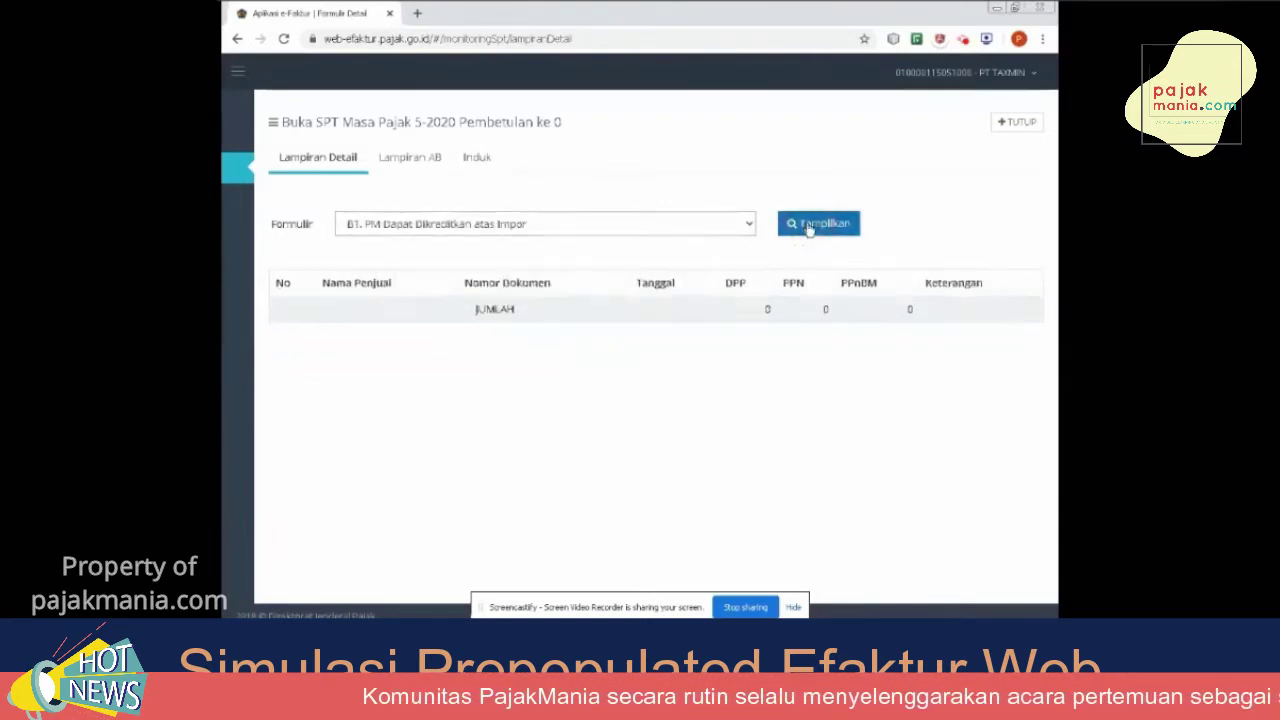
Display the B2. PM Dapat Dikreditkan atas Perolehan Dalam Negeri form and select form B3. PM Tidak Dapat Dikreditkan atau Mendapat Fasilitas.
left_click(738, 232)
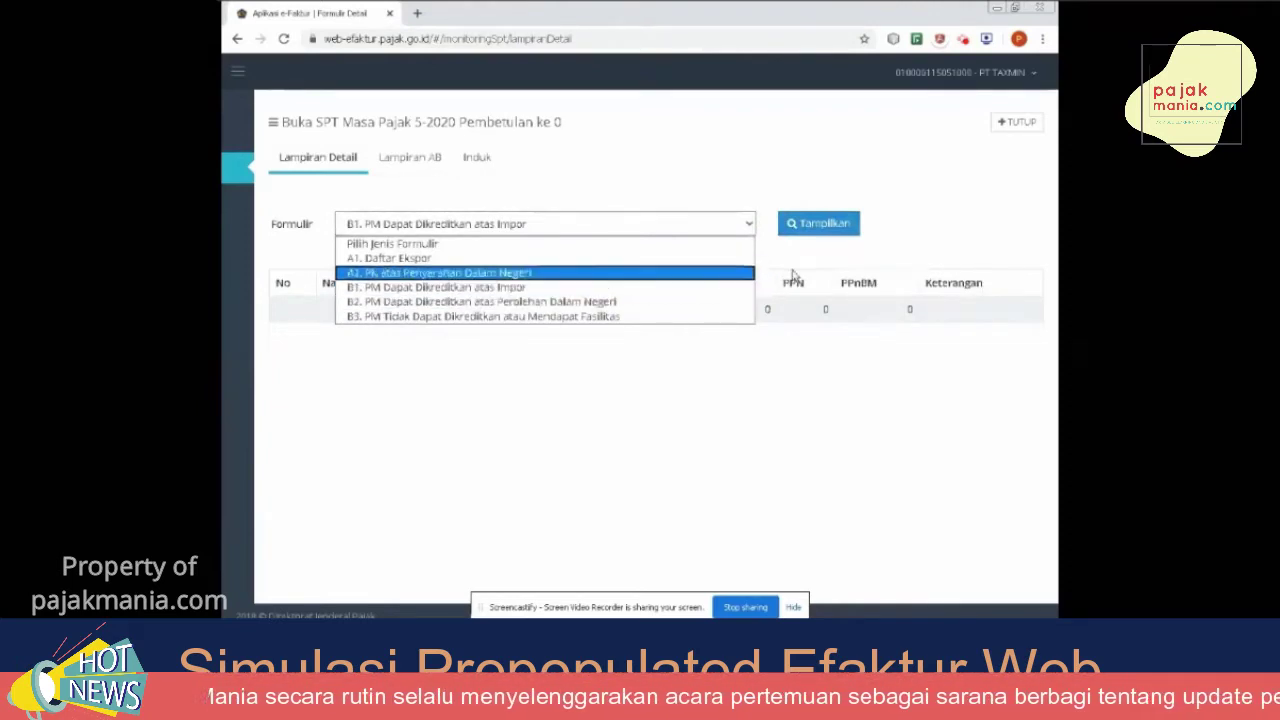
left_click(740, 301)
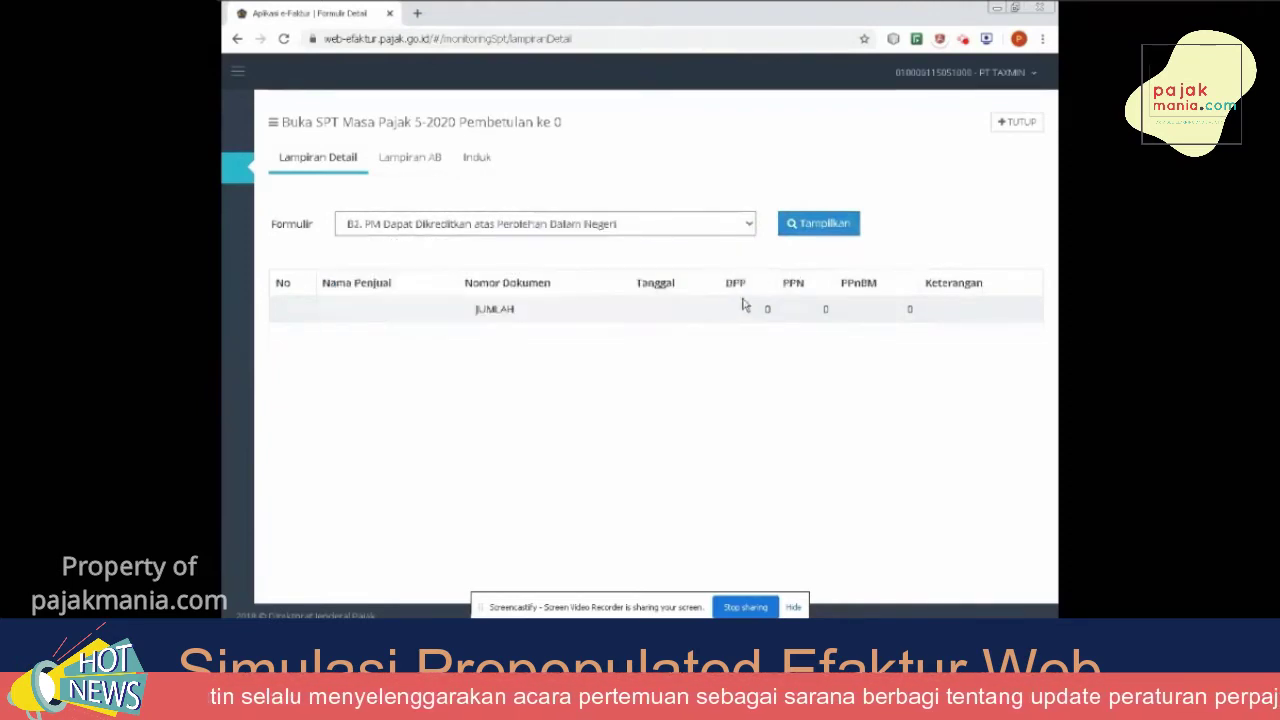
left_click(837, 224)
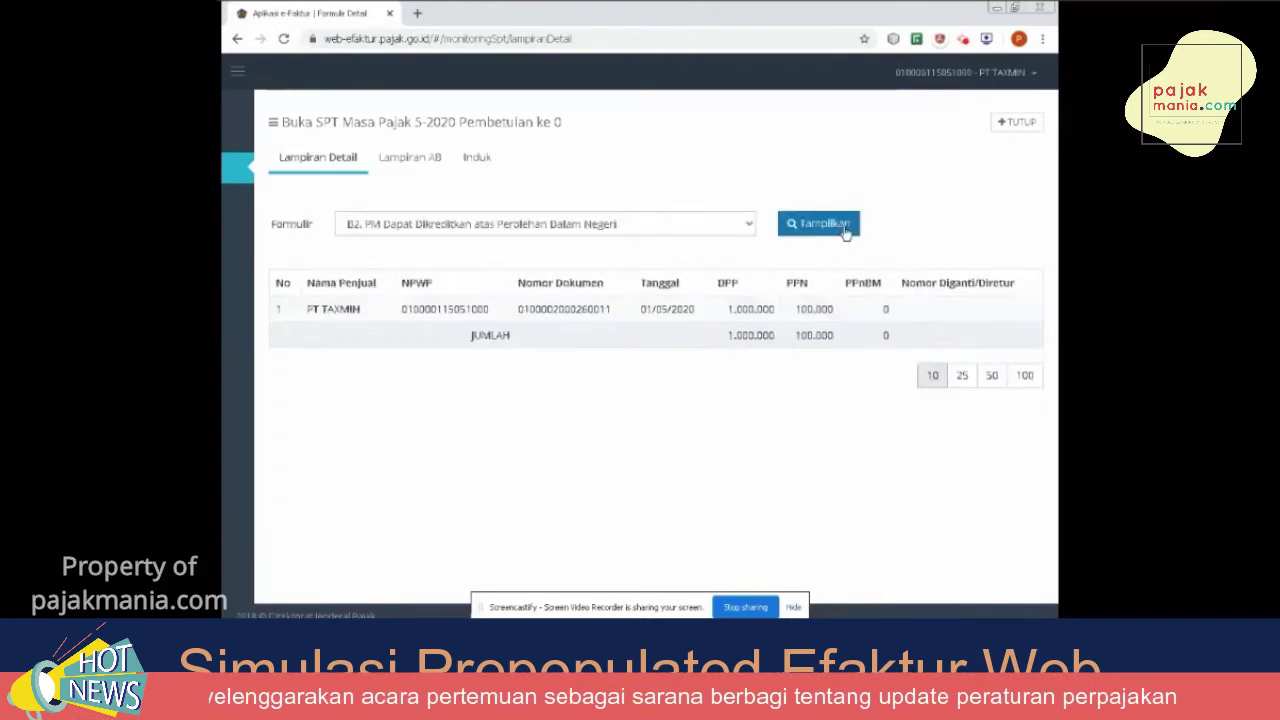
left_click(745, 226)
left_click(666, 320)
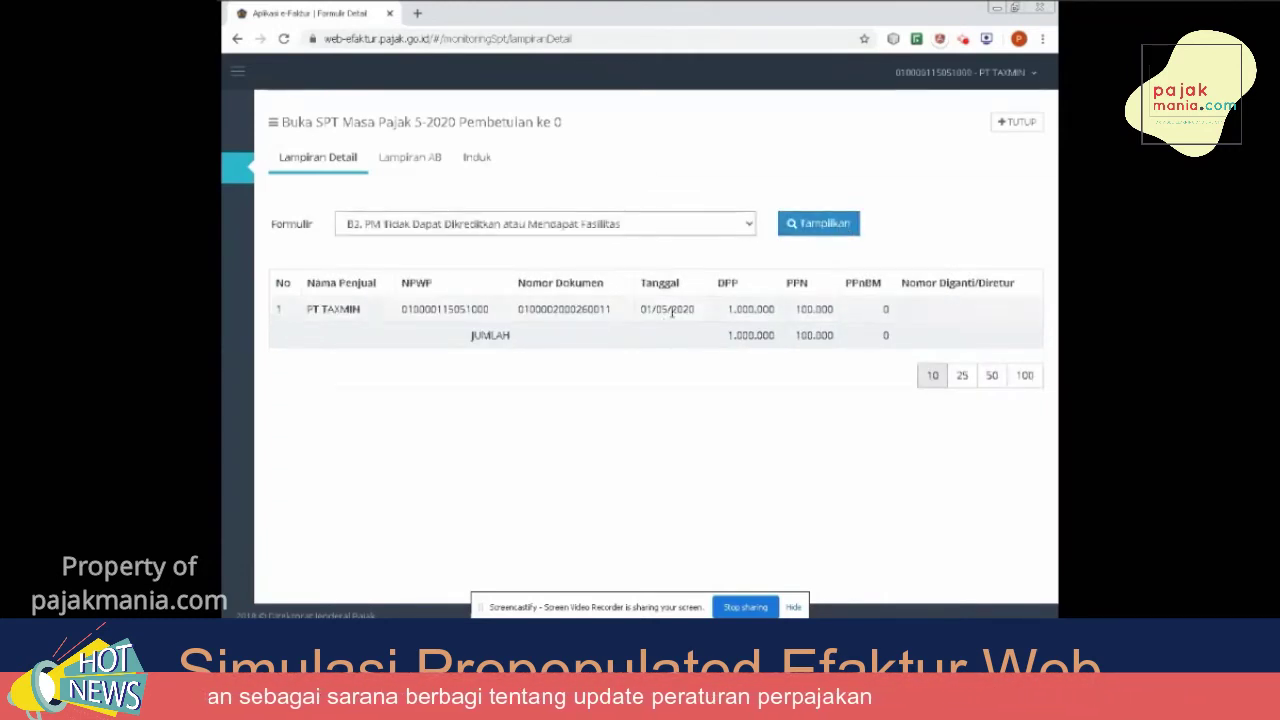
In Lampiran AB, under Rekapitulasi Penyerahan, set the DPP for Penyerahan Dalam Negeri dengan Faktur Pajak yang Digunggung to 1.000.000.
left_click(421, 166)
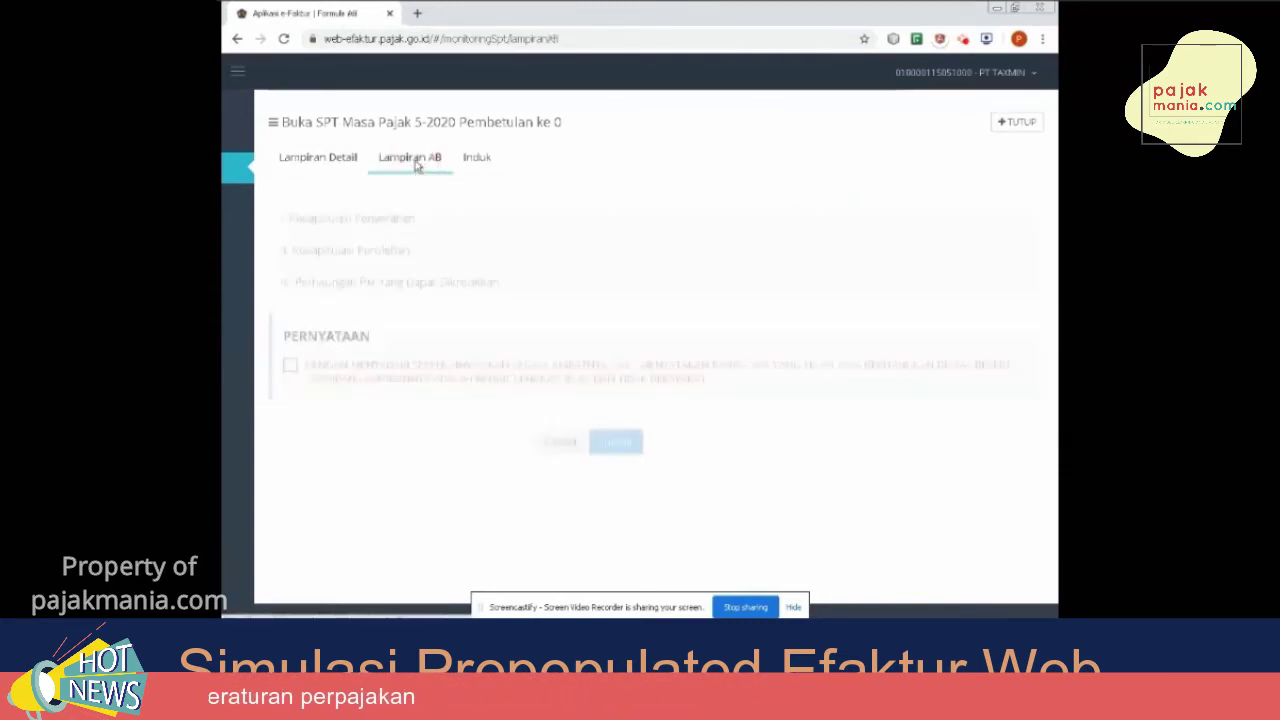
left_click(382, 222)
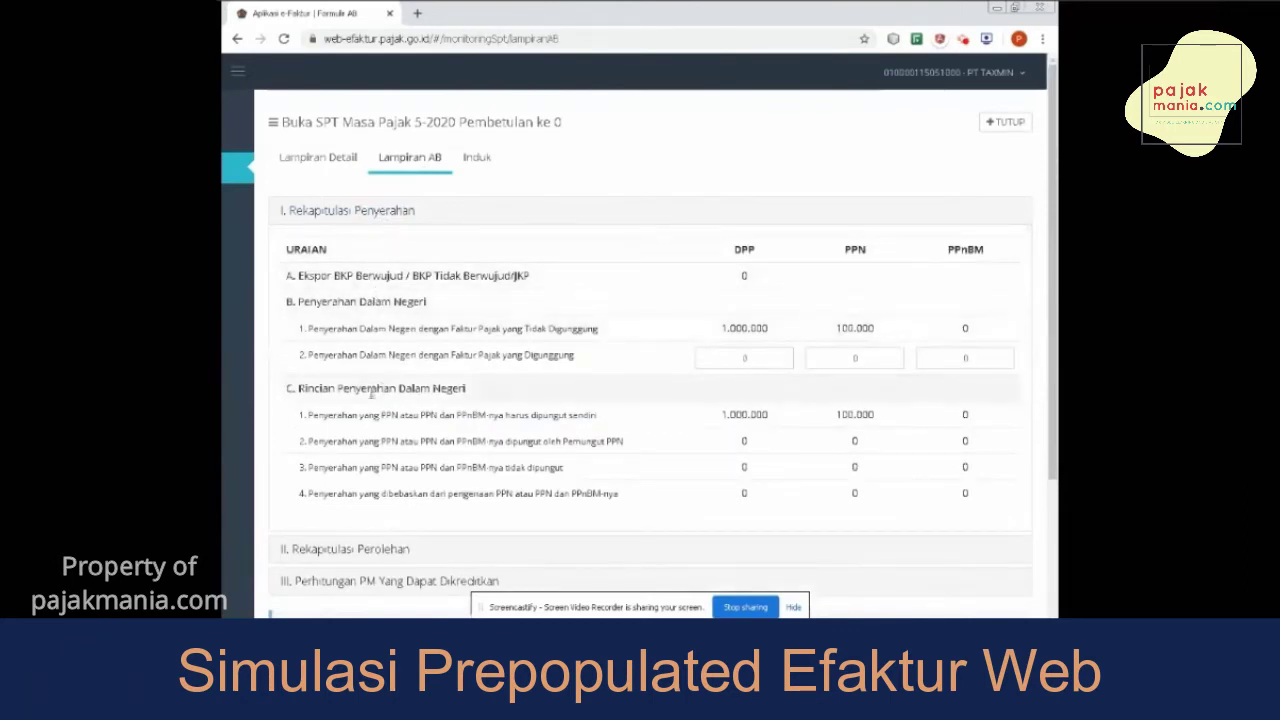
left_click(755, 356)
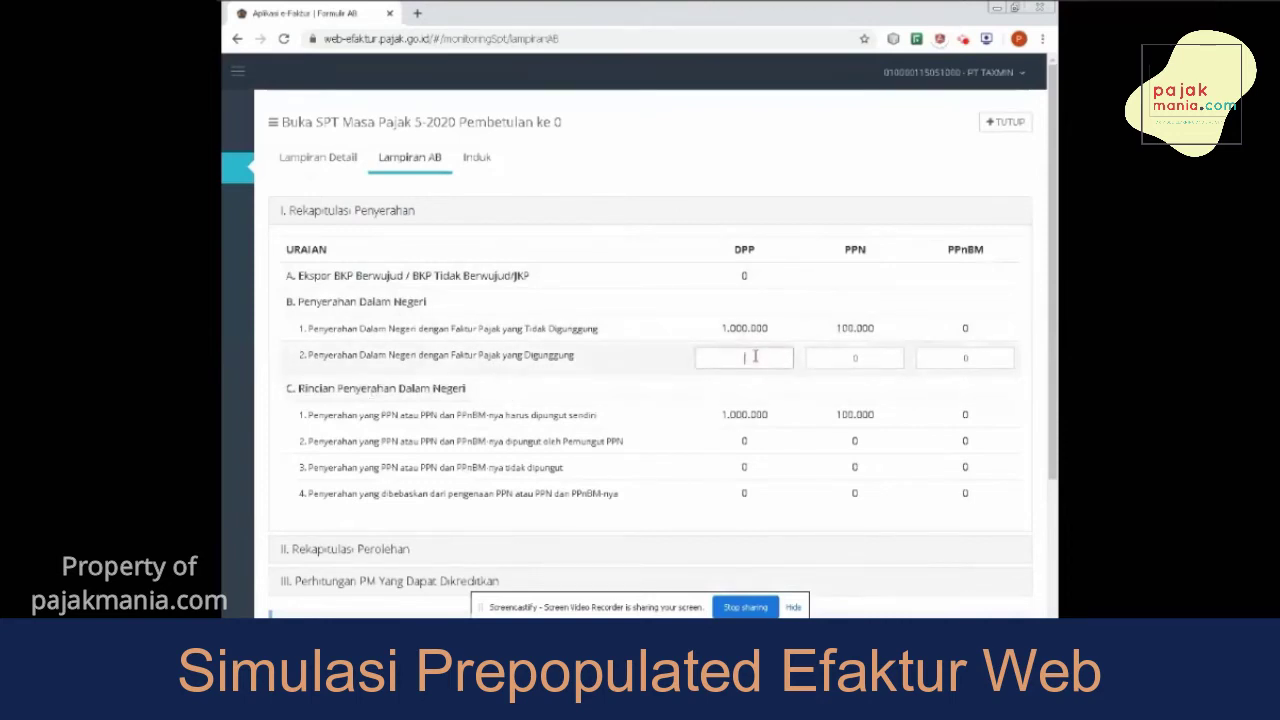
type("1.000.000")
key("Tab")
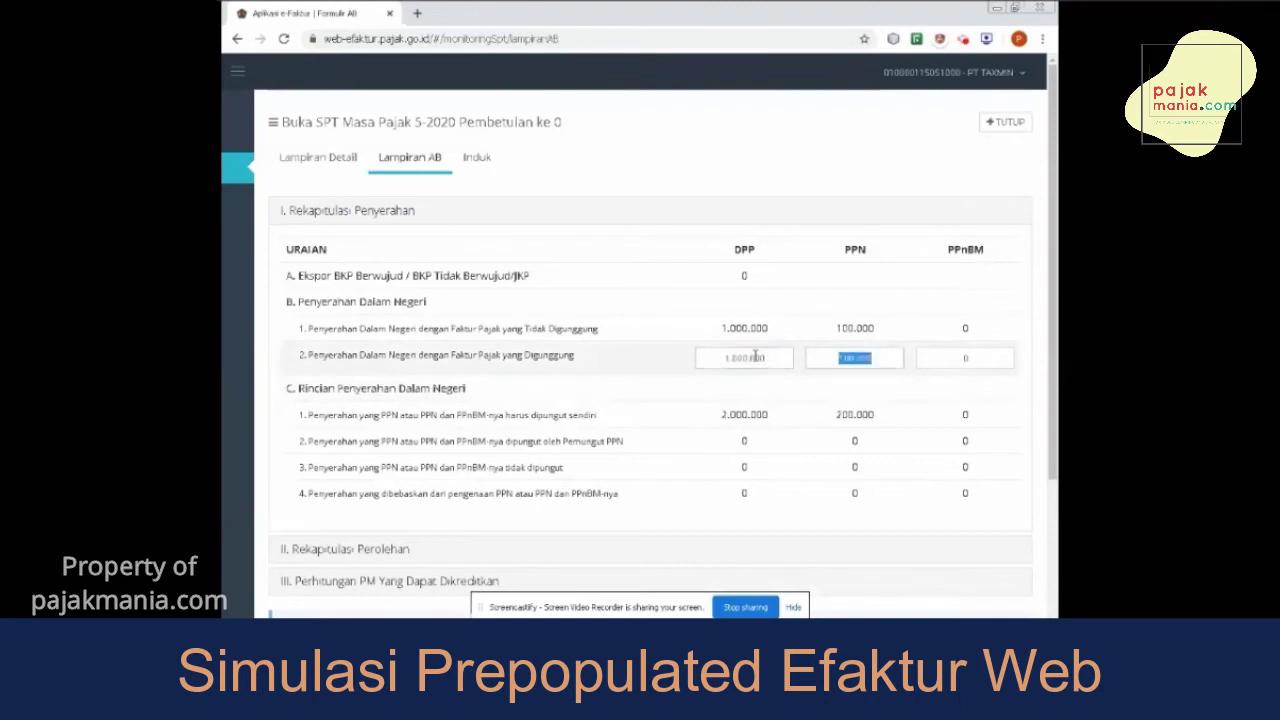
left_click(638, 420)
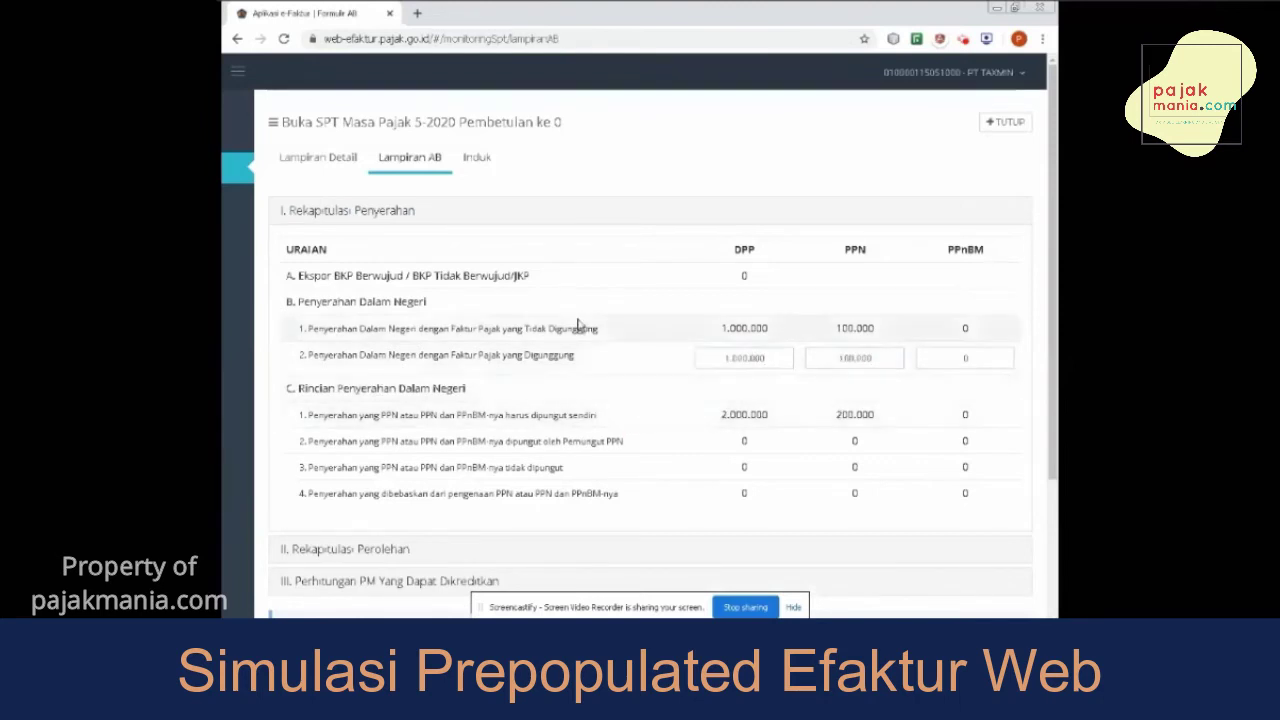
Review Rekapitulasi Perolehan and Perhitungan PM Yang Dapat Dikreditkan in Lampiran AB, leaving all sections collapsed.
left_click(404, 213)
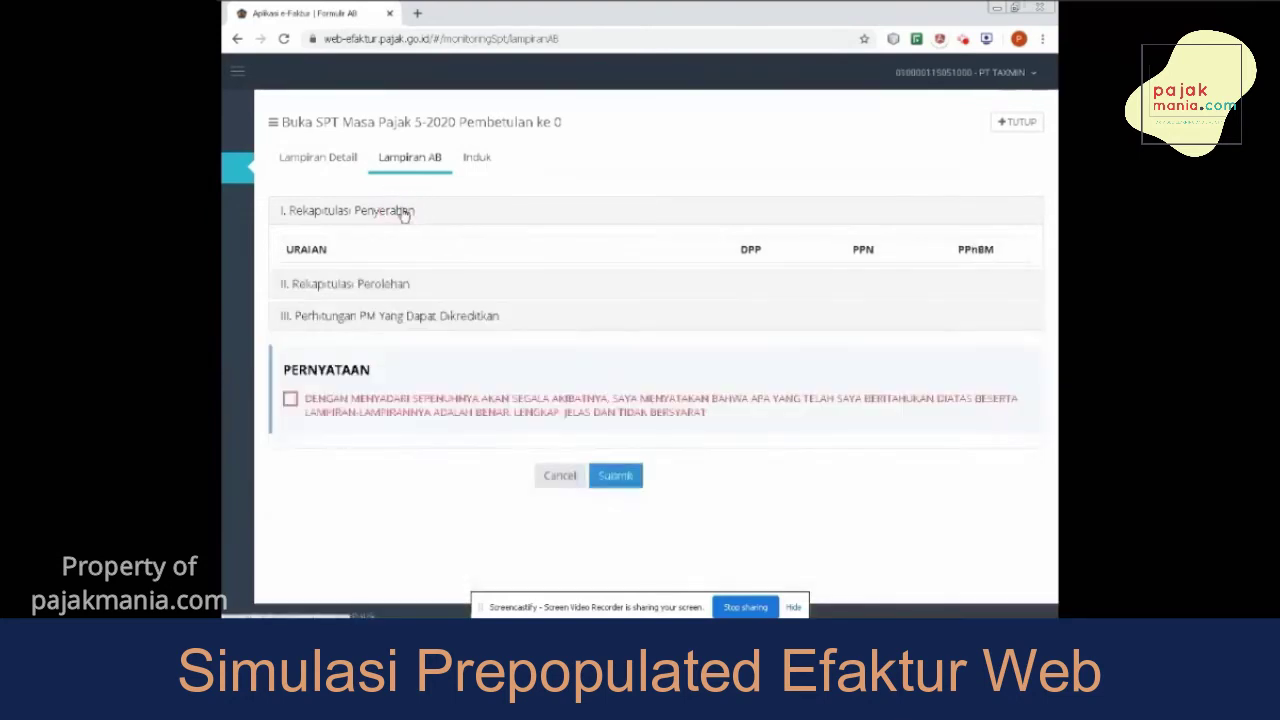
left_click(394, 244)
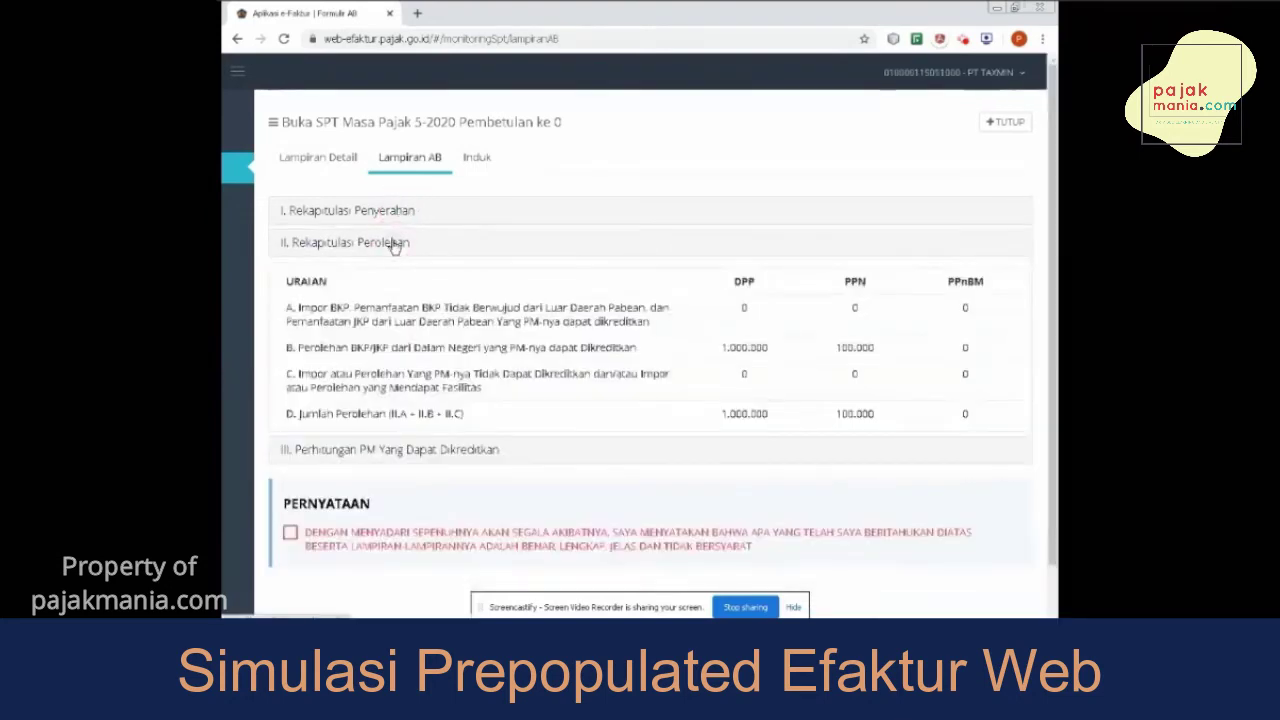
left_click(394, 244)
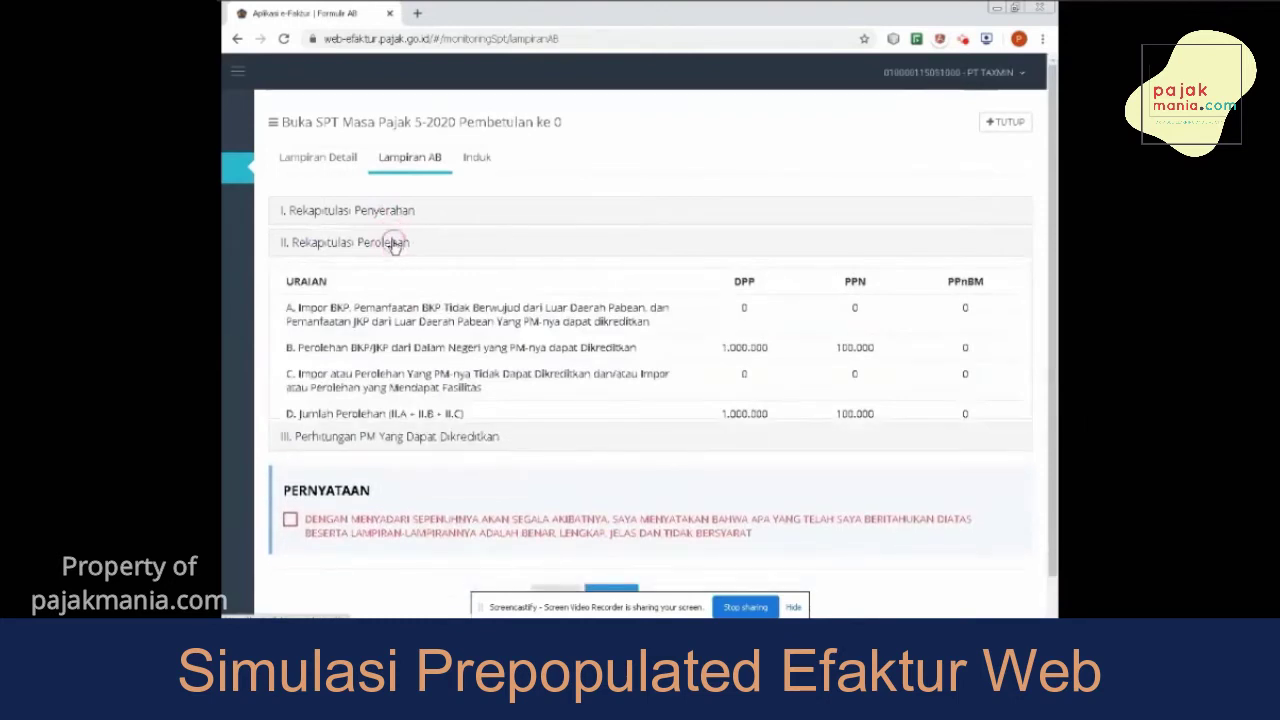
left_click(370, 278)
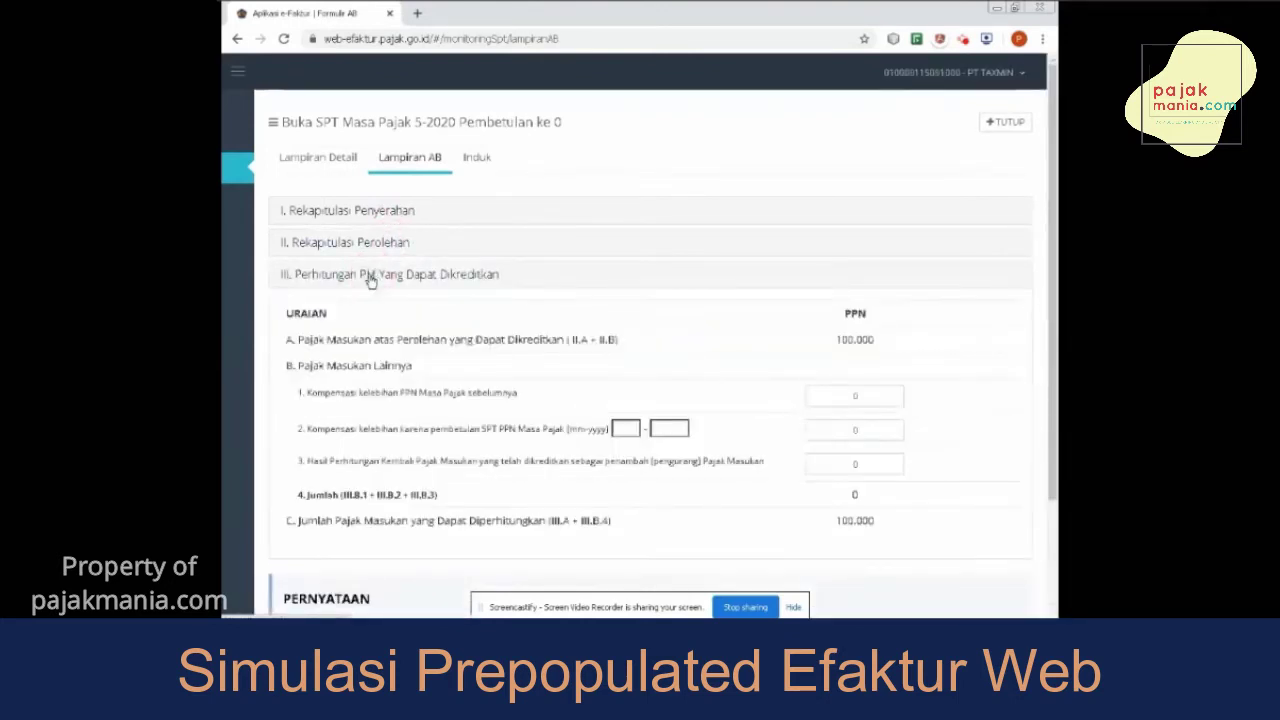
left_click(368, 279)
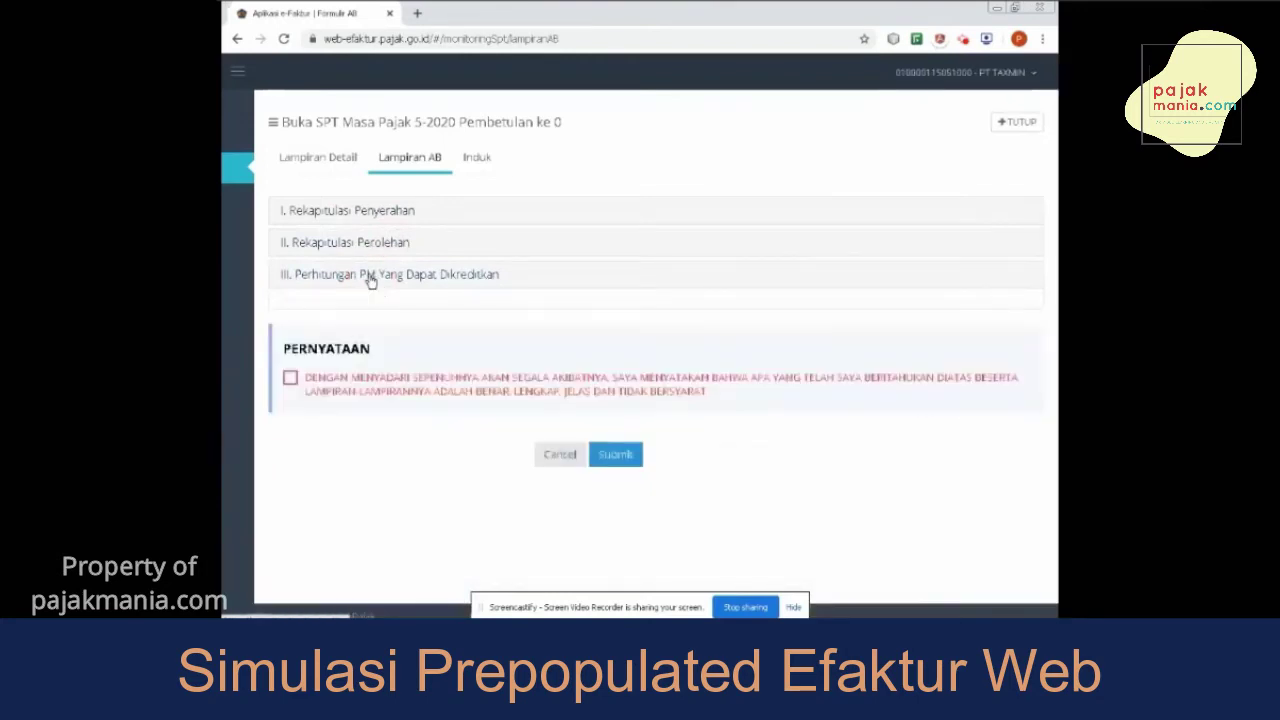
Accept the Pernyataan in Lampiran AB and submit it, choosing the company's .p12 digital certificate from the Windows7_OS (C:) drive.
left_click(291, 357)
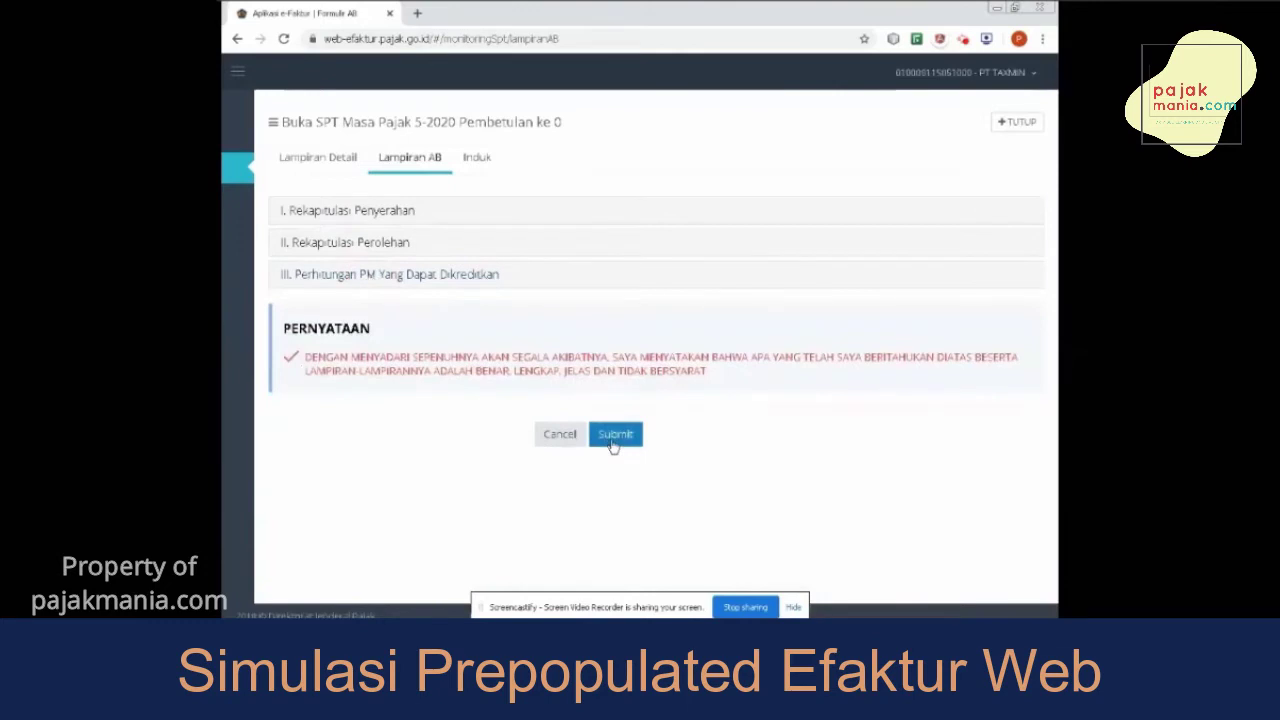
left_click(614, 434)
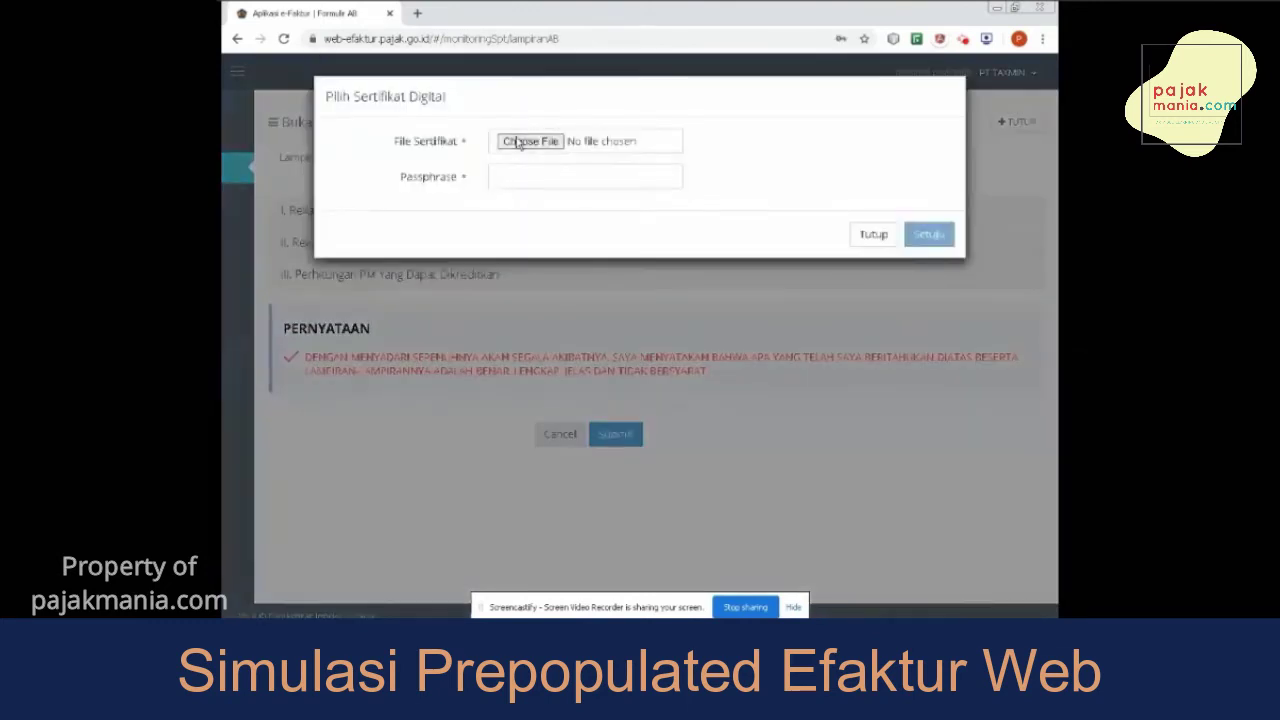
left_click(518, 141)
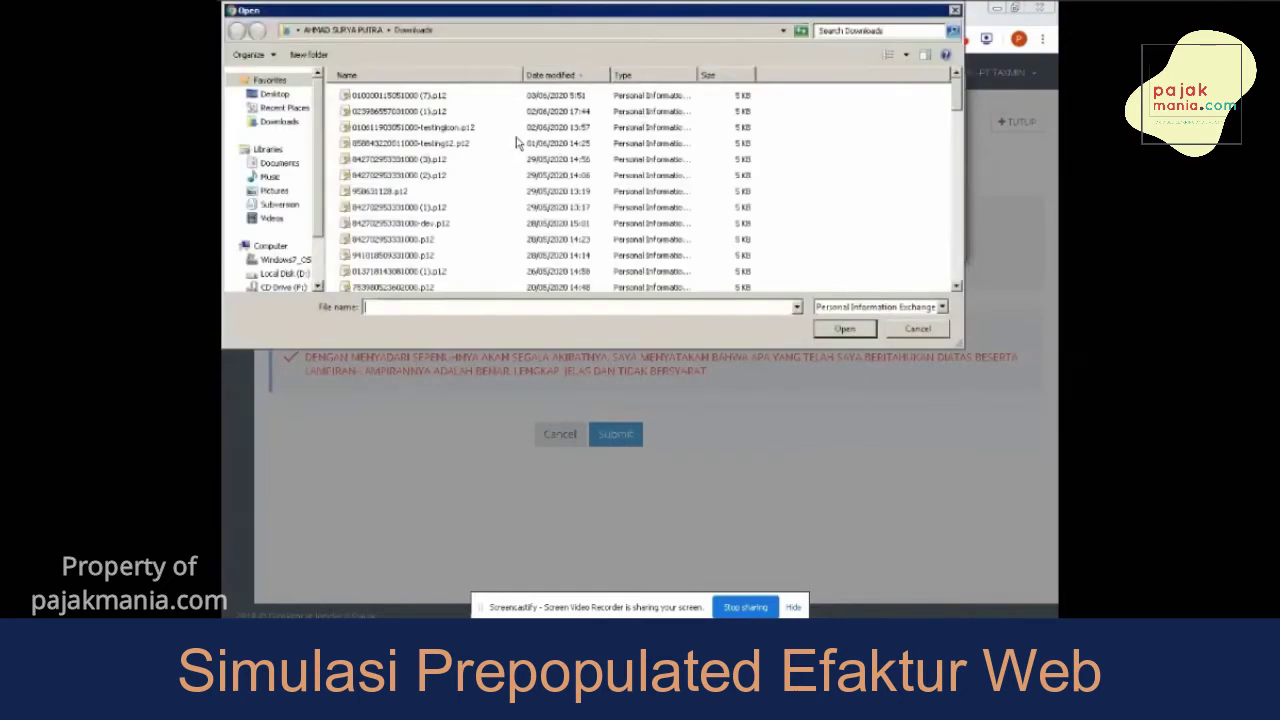
left_click(287, 273)
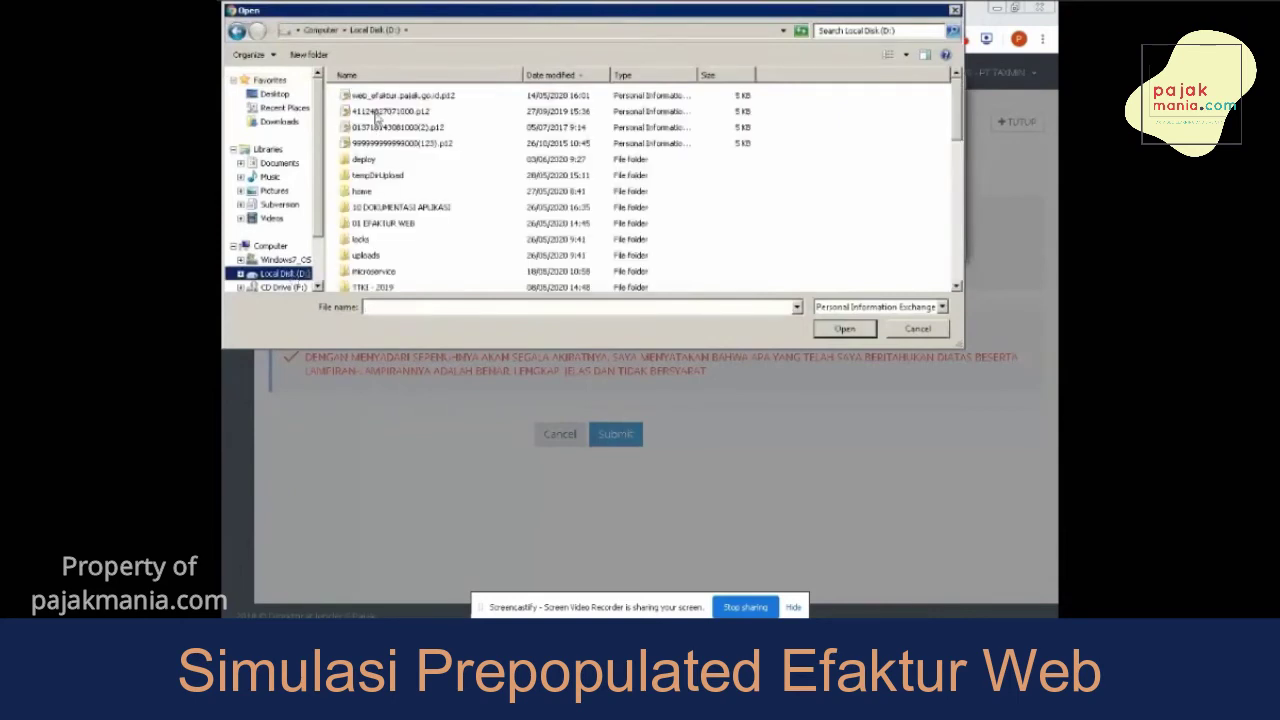
left_click(287, 259)
left_click(403, 95)
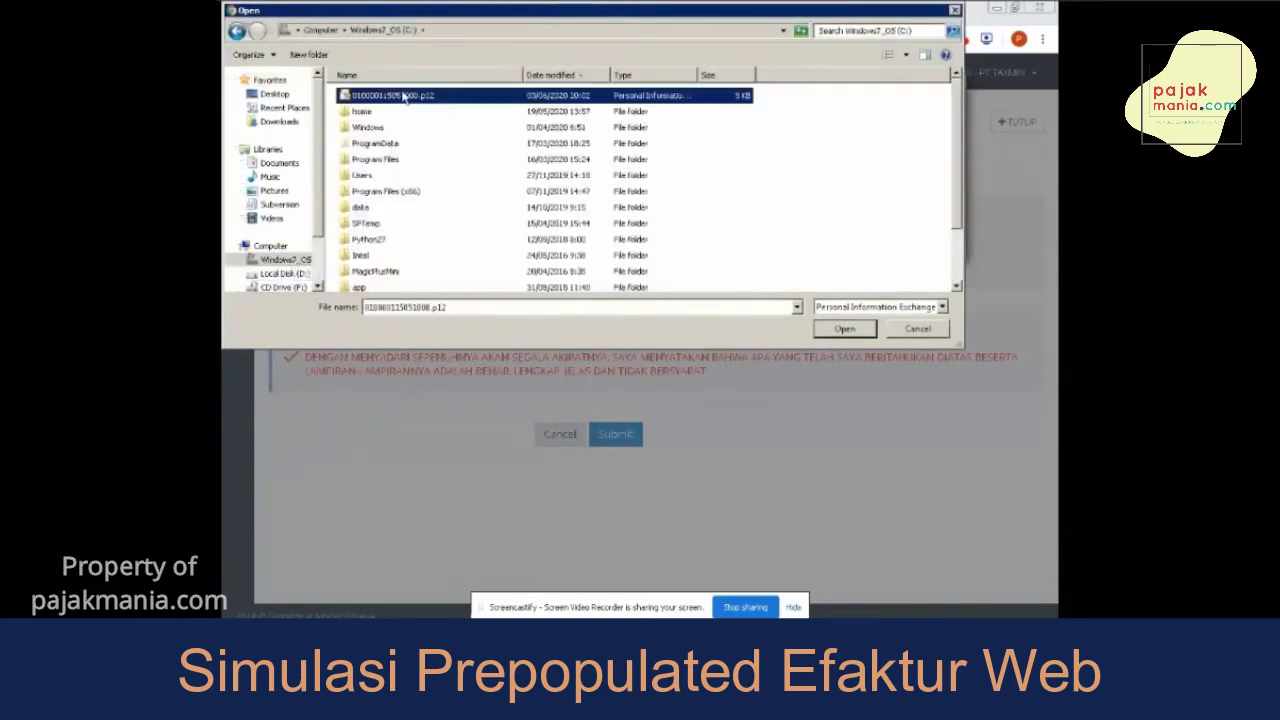
double_click(403, 95)
Enter the digital certificate's passphrase and approve the submission of Lampiran AB.
left_click(512, 176)
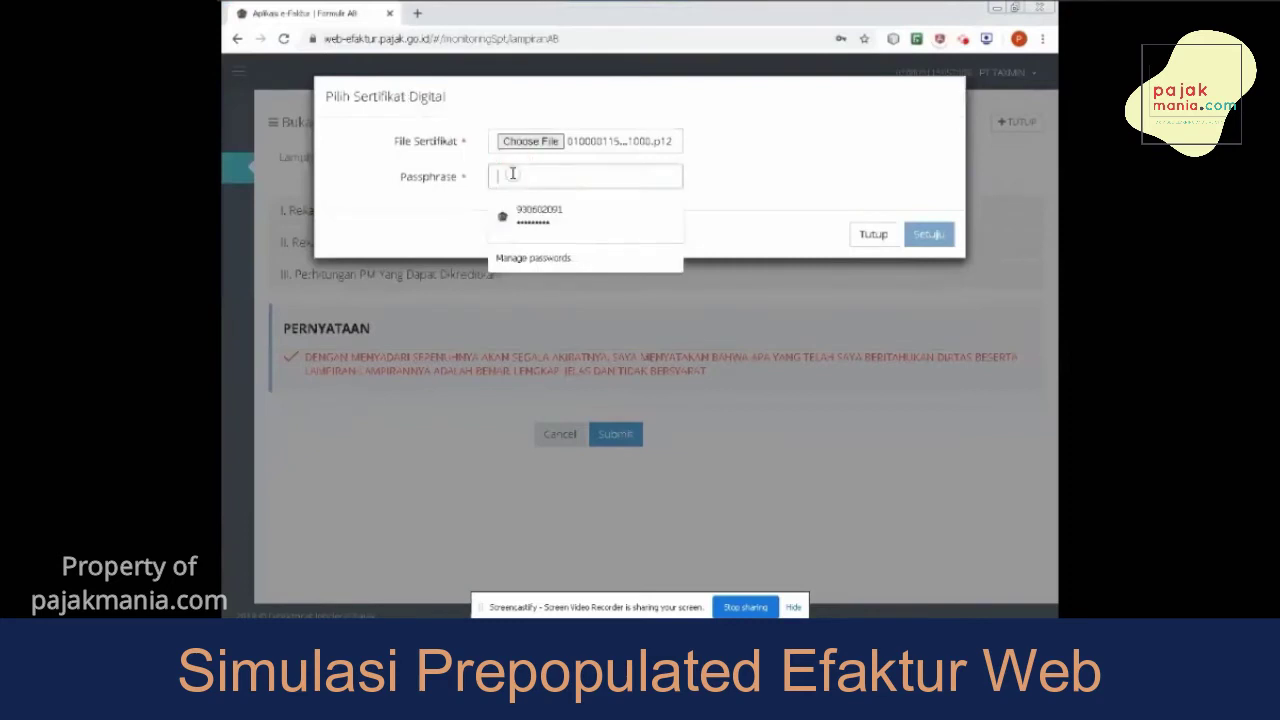
type("***")
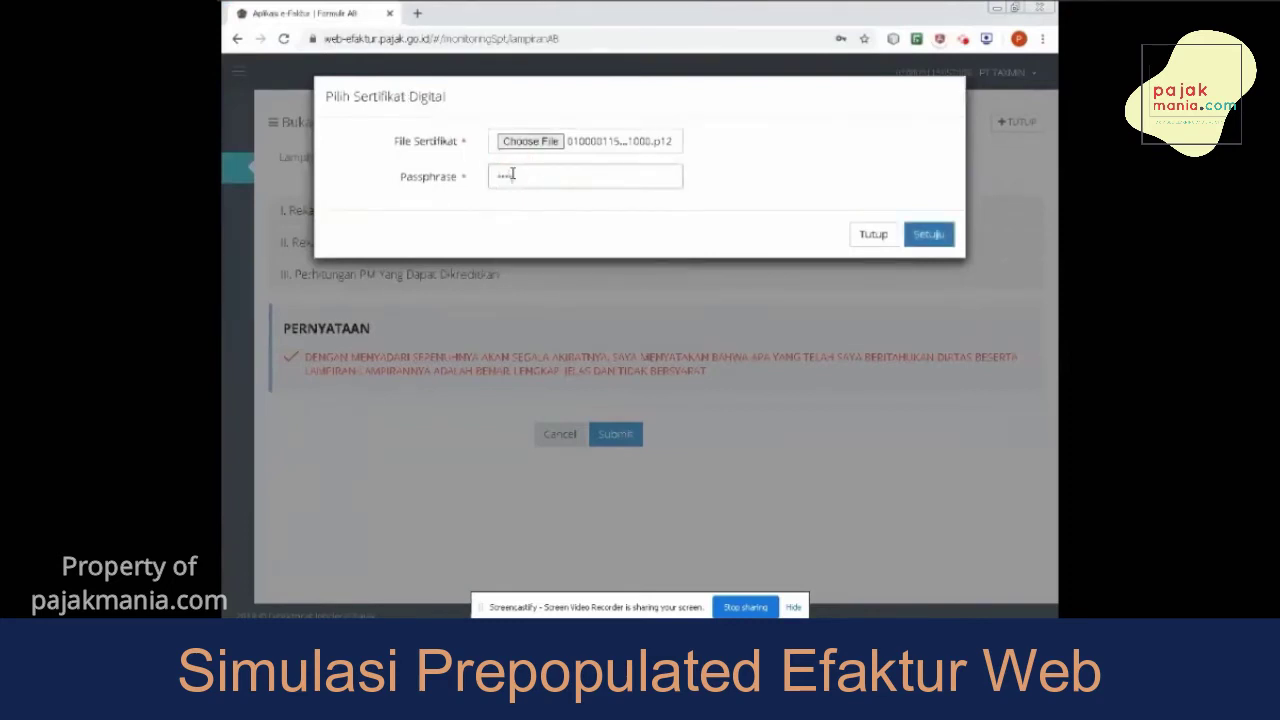
type("******")
left_click(938, 245)
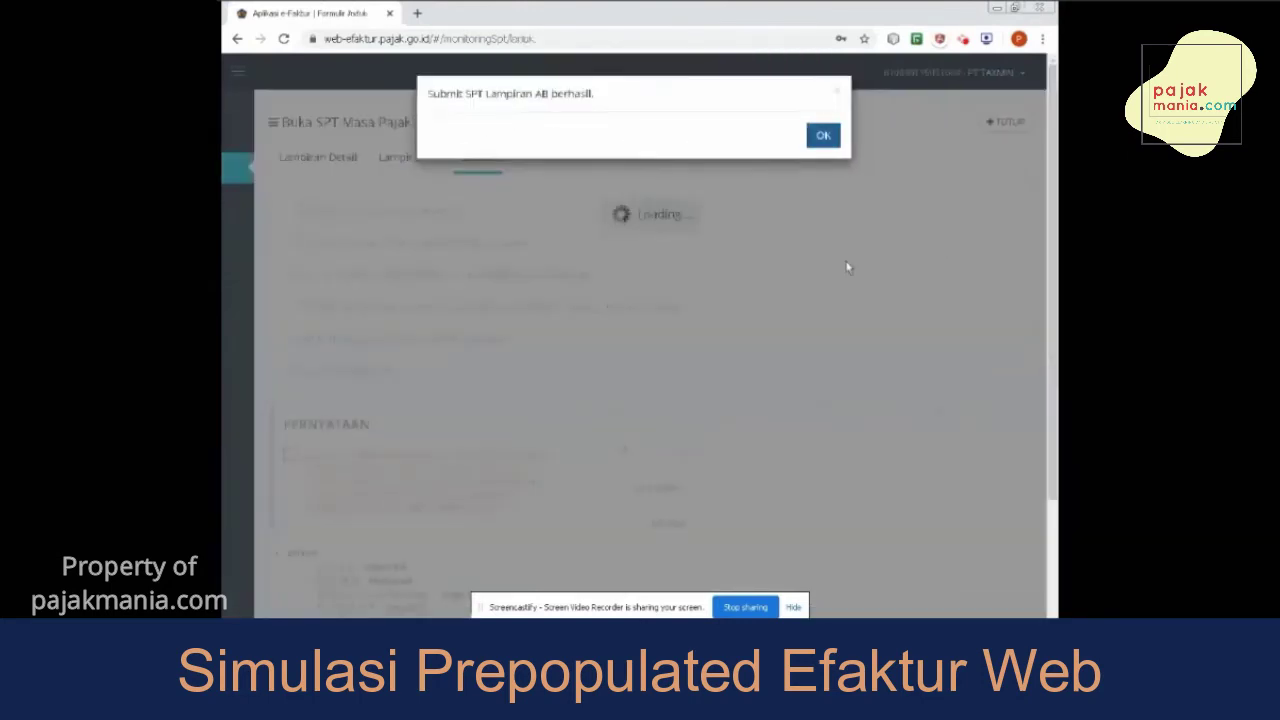
left_click(823, 134)
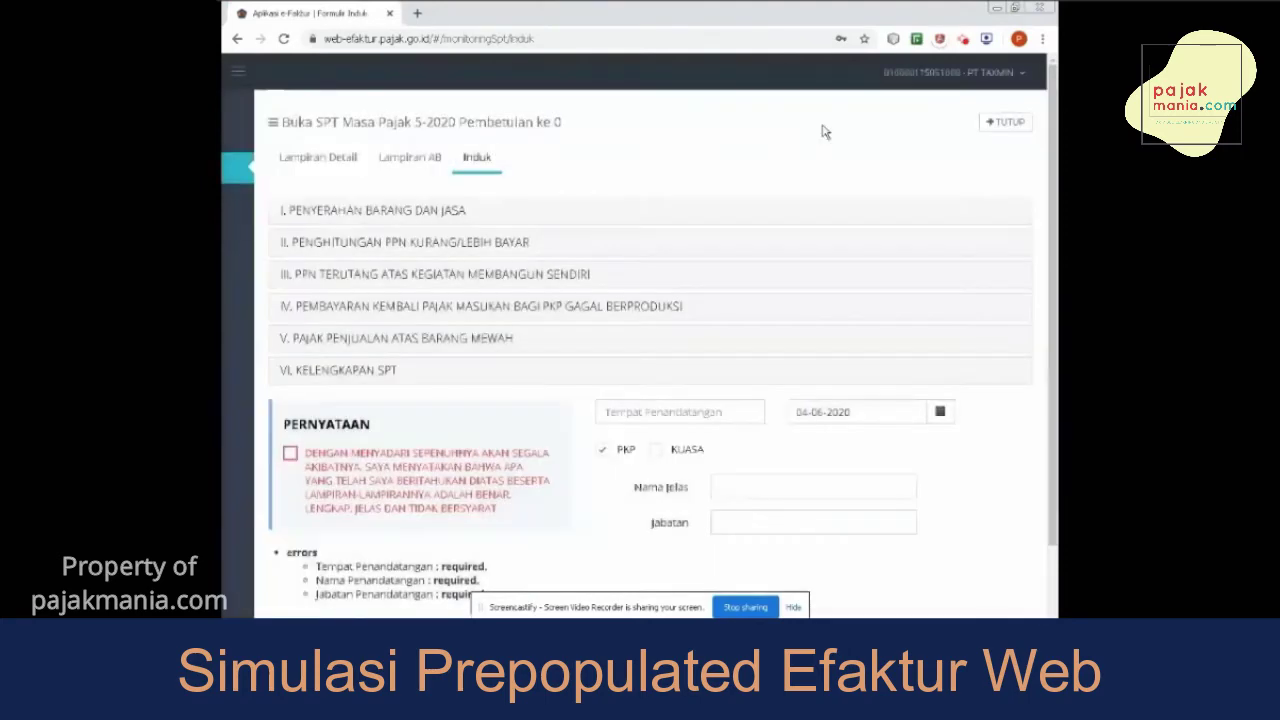
Review Penyerahan Barang dan Jasa and Penghitungan PPN Kurang/Lebih Bayar in the Induk form, collapsing both sections.
left_click(449, 222)
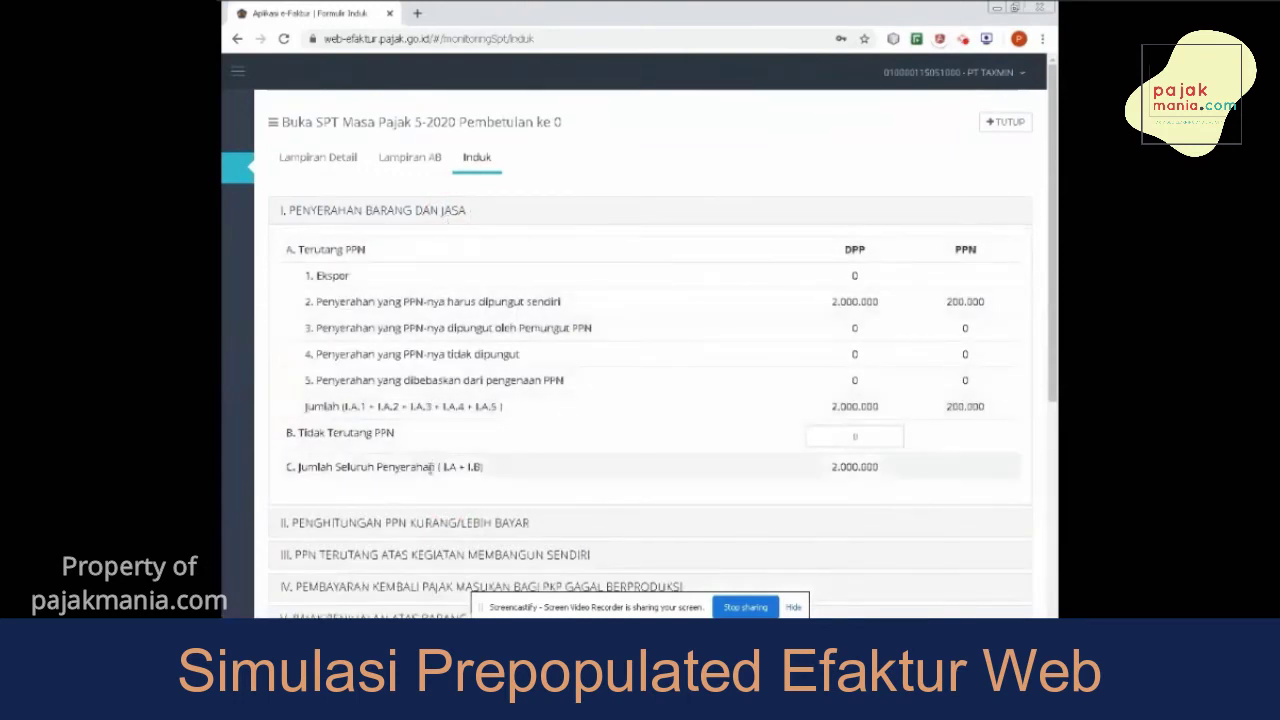
left_click(450, 216)
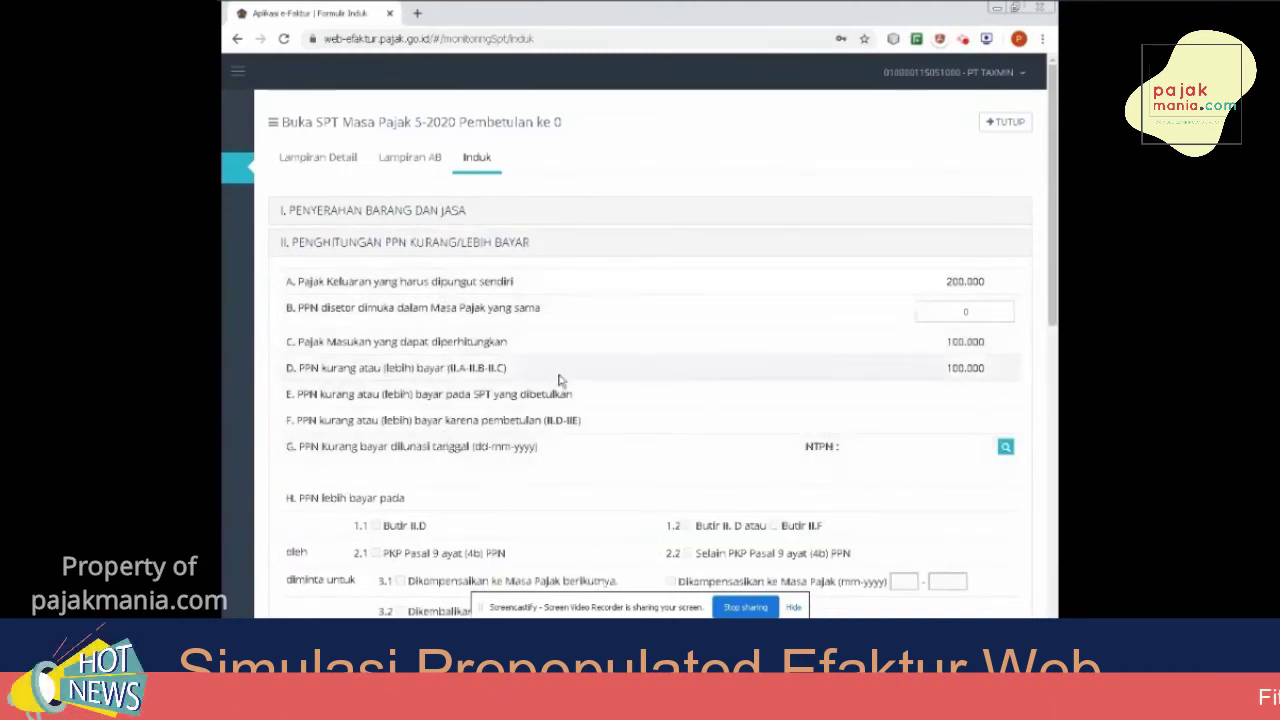
scroll(560, 380, "down", 1)
scroll(560, 380, "down", 2)
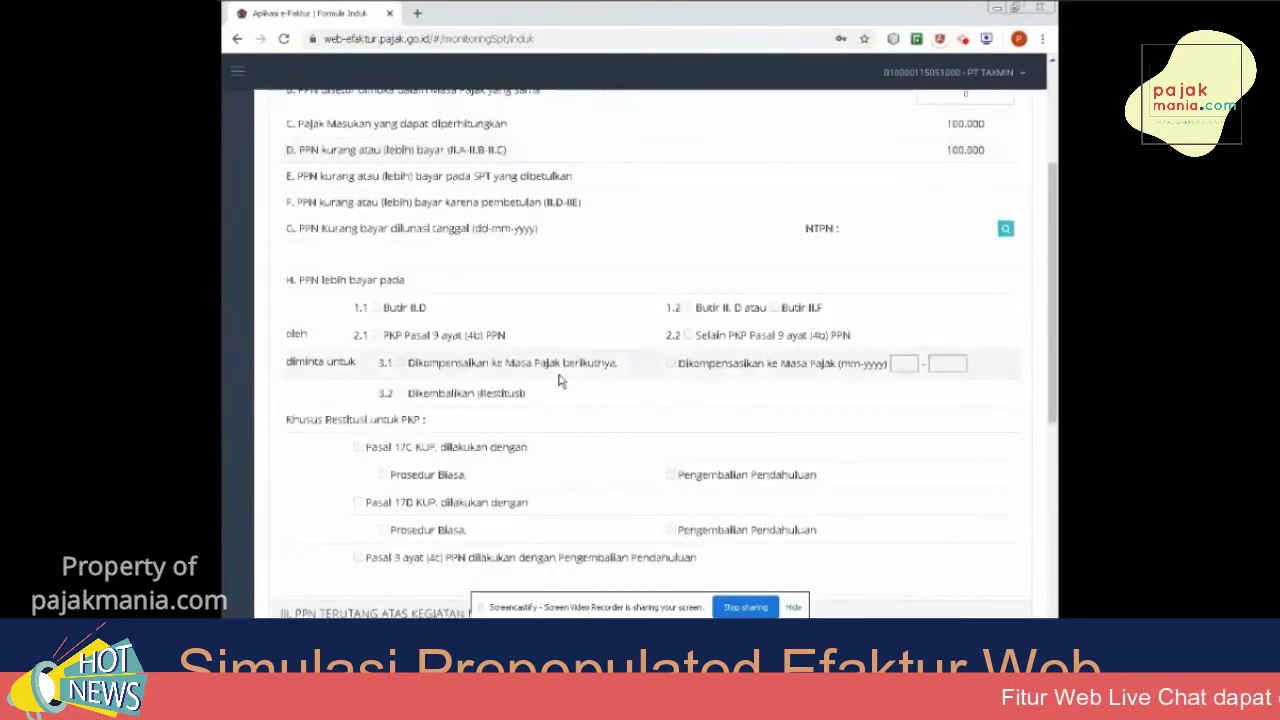
scroll(560, 380, "up", 2)
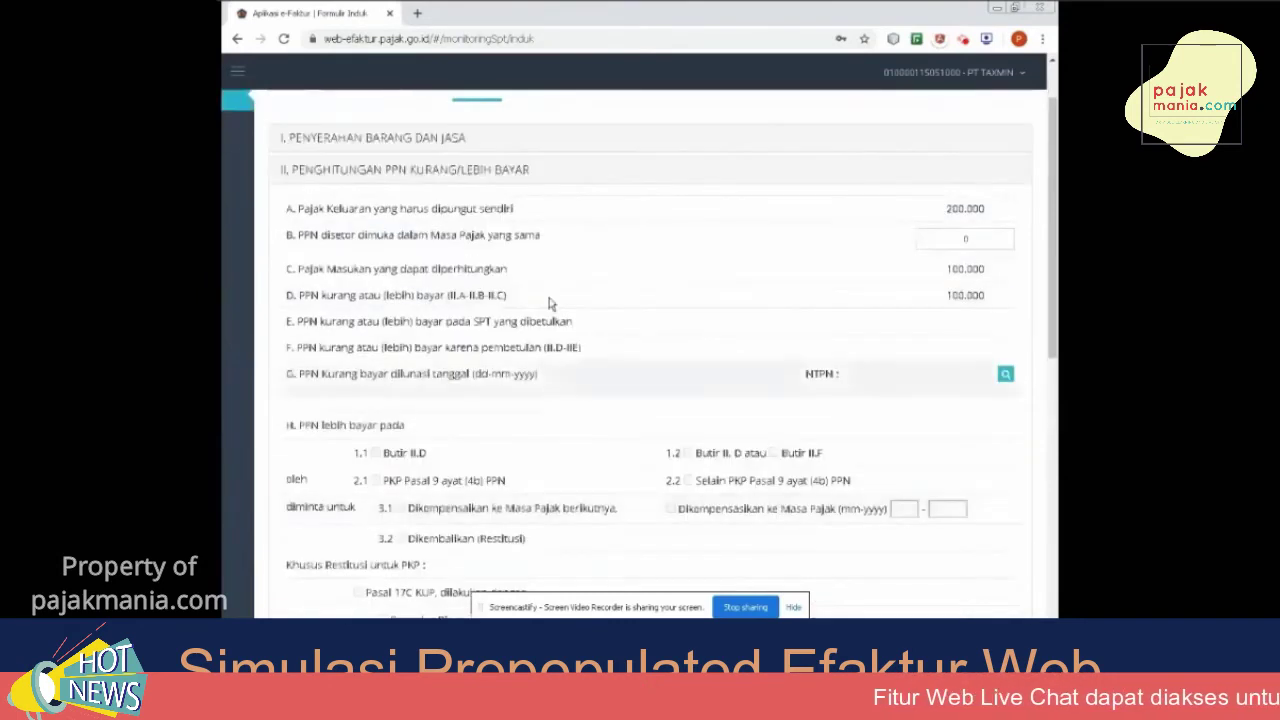
left_click(516, 181)
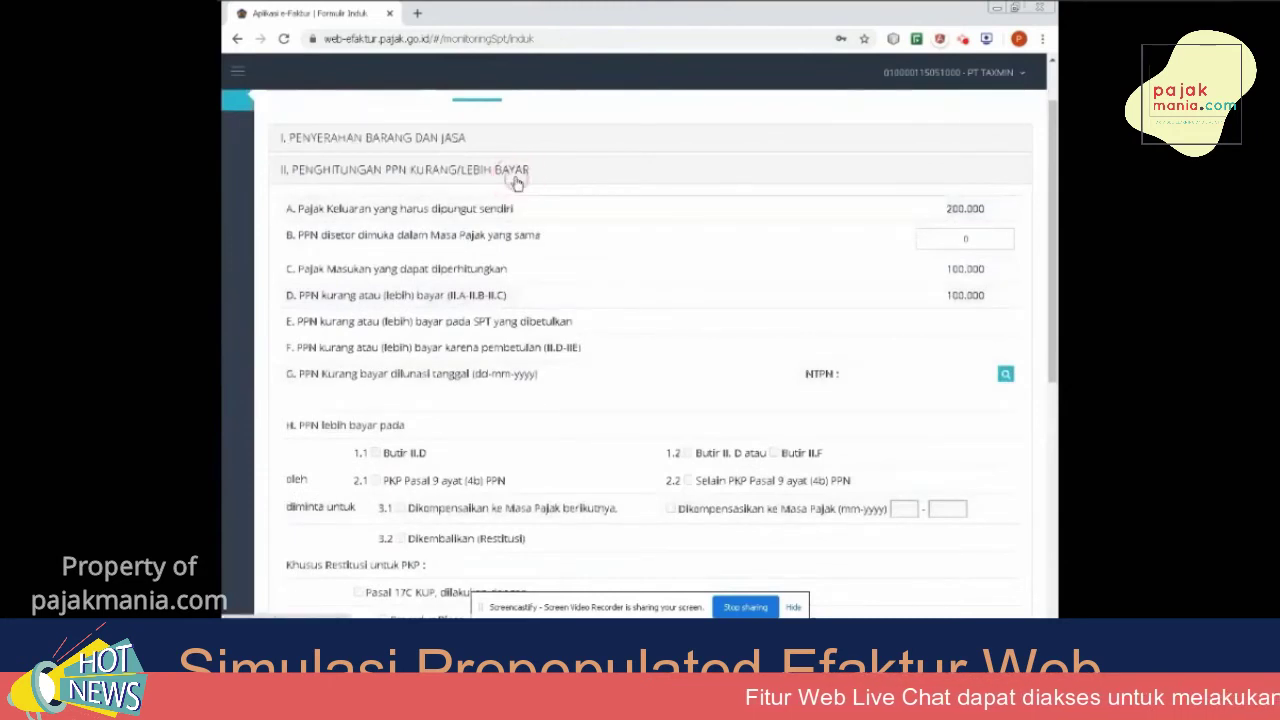
Expand and collapse each remaining Induk section, from III. PPN Terutang atas Kegiatan Membangun Sendiri to VI. Kelengkapan SPT.
left_click(527, 198)
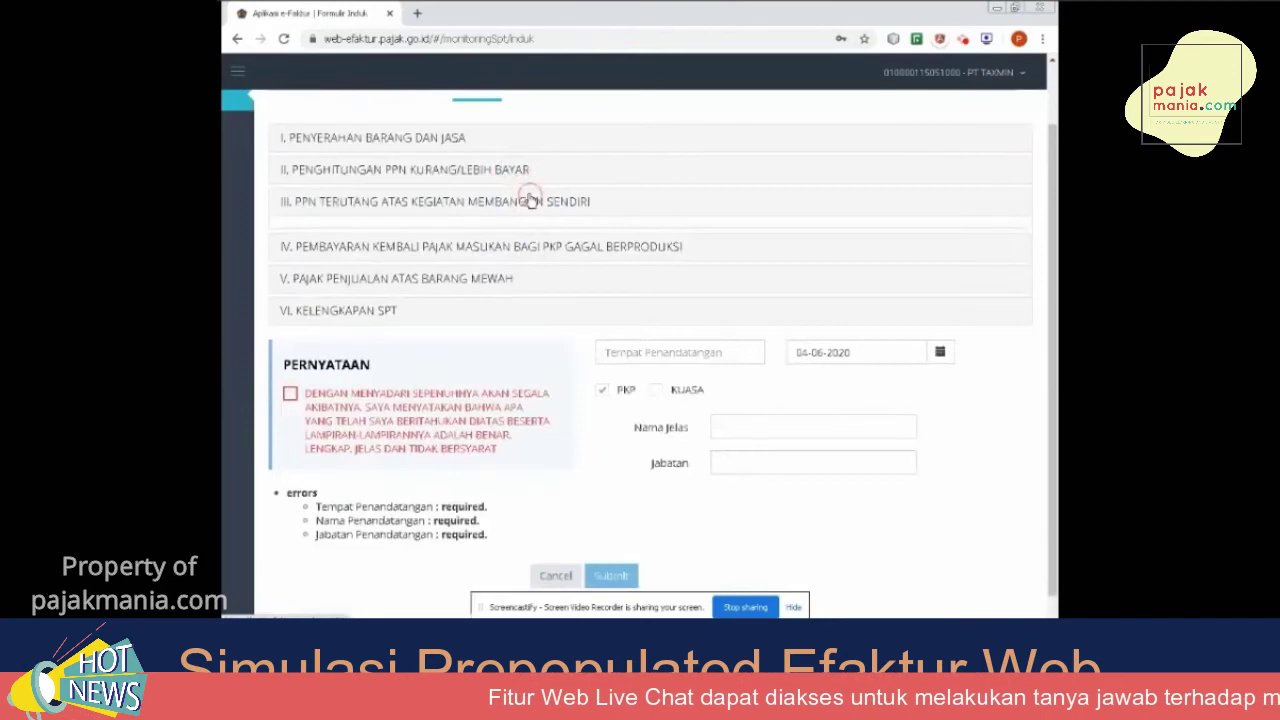
left_click(529, 200)
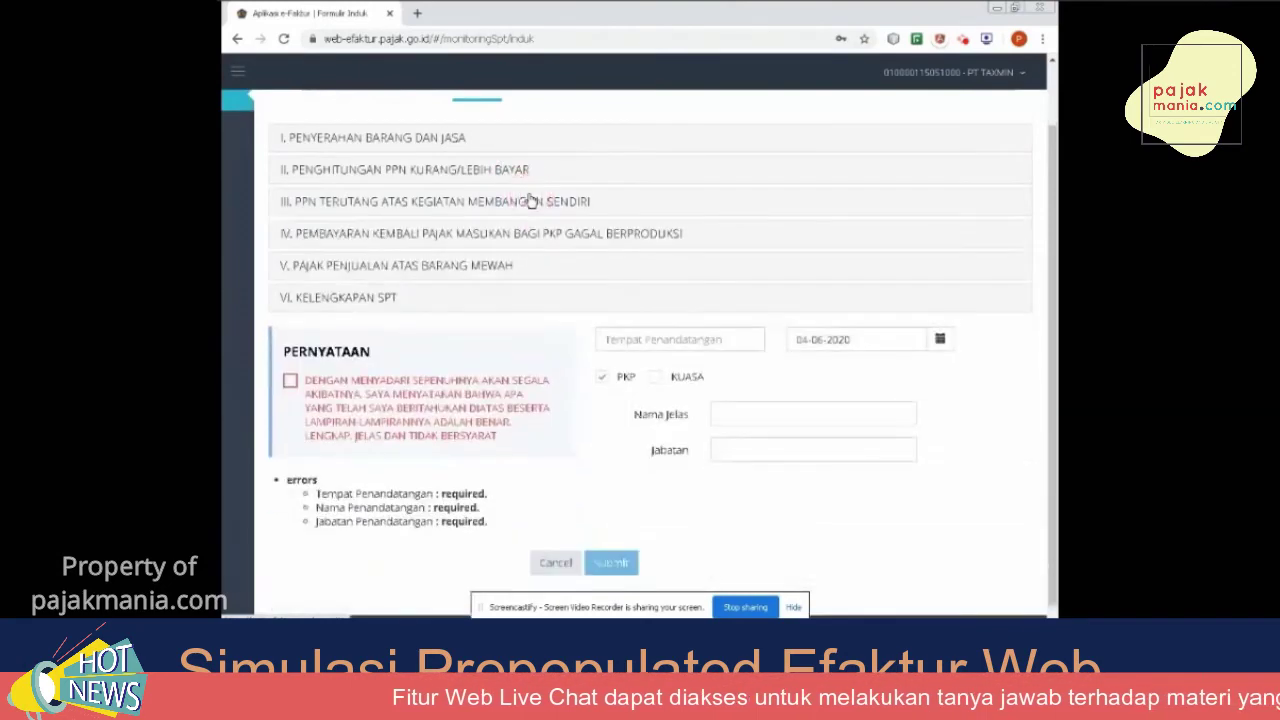
left_click(494, 247)
left_click(493, 242)
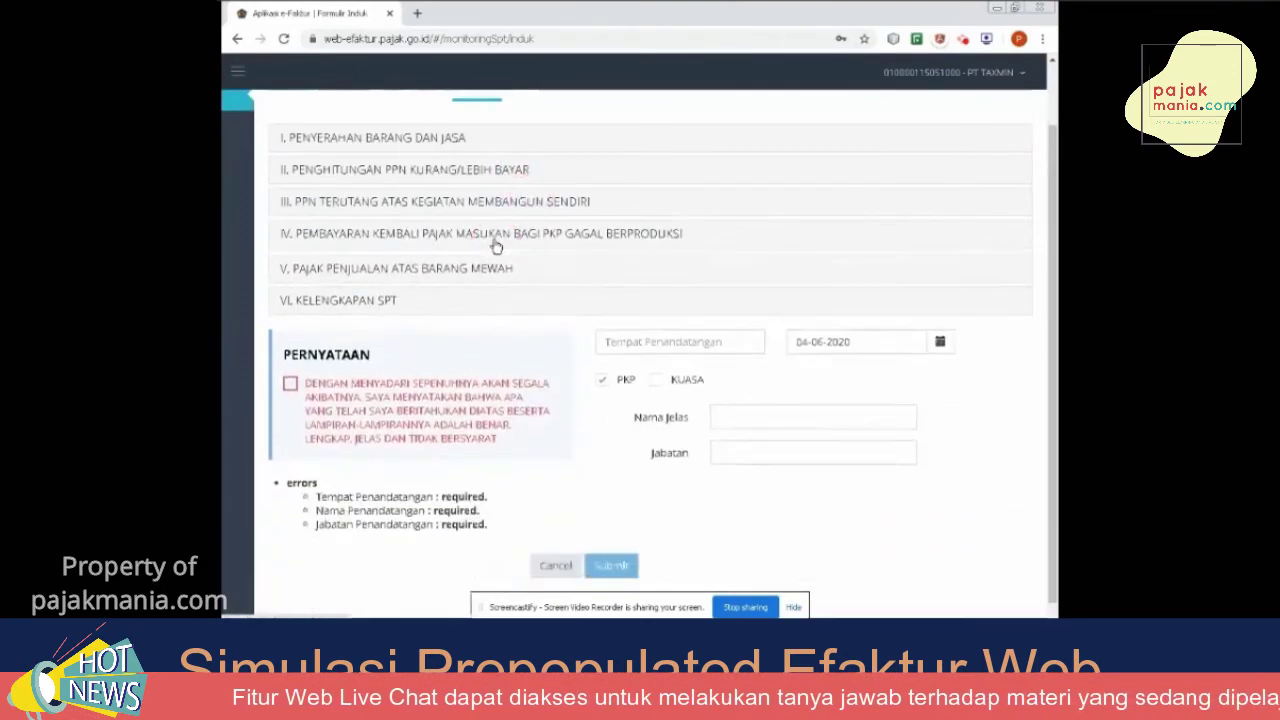
left_click(478, 270)
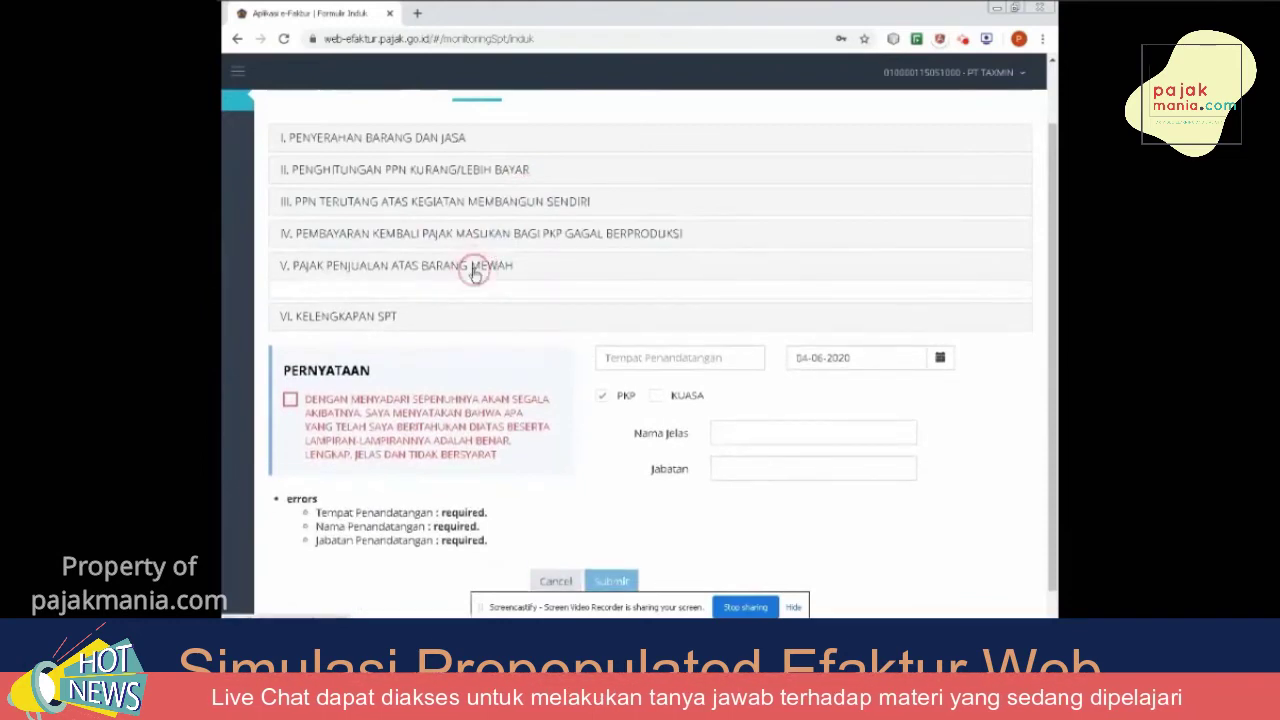
left_click(476, 272)
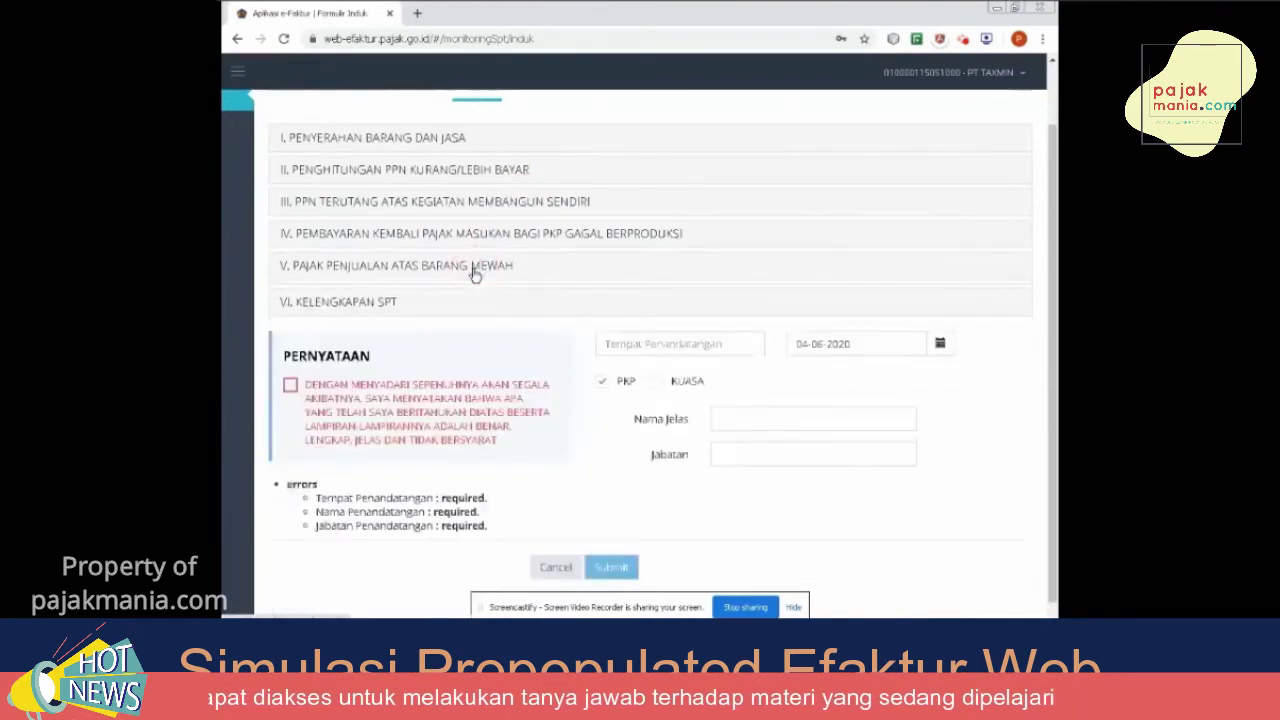
left_click(386, 300)
left_click(388, 303)
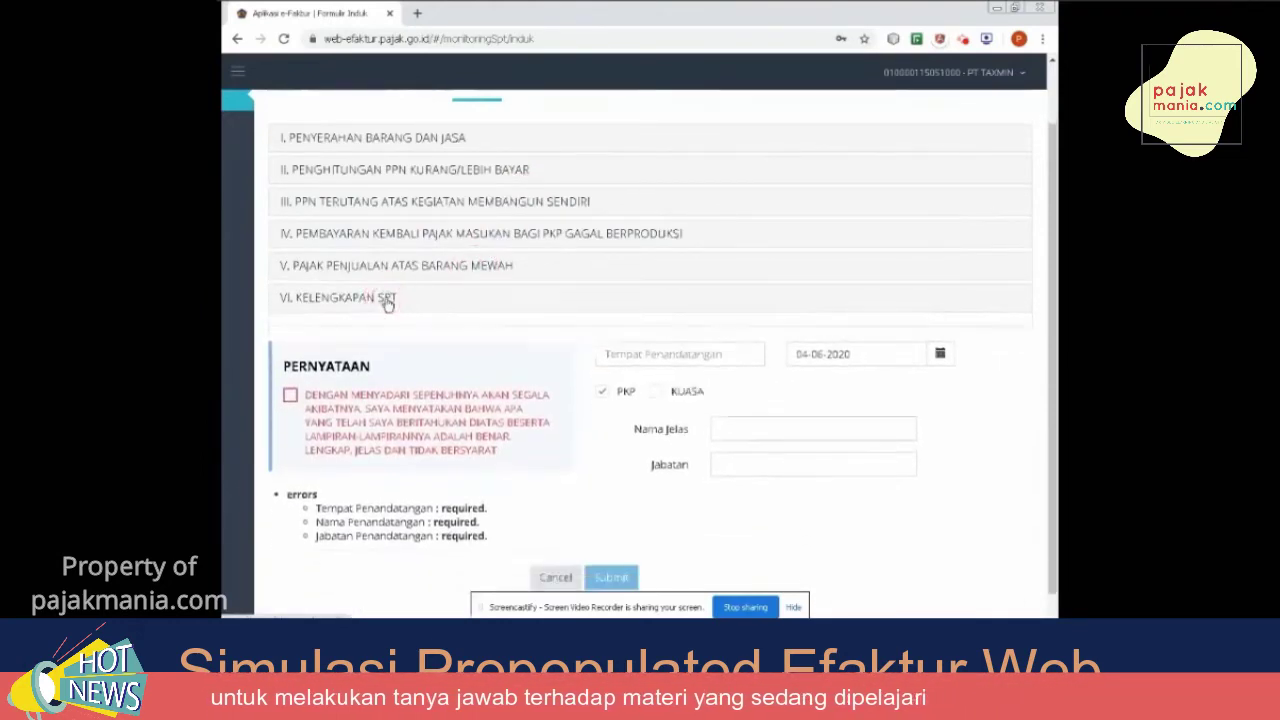
Set the signing place of the Induk form to Jakarta, enter the signatory's full name and set Jabatan to Direktur.
left_click(614, 336)
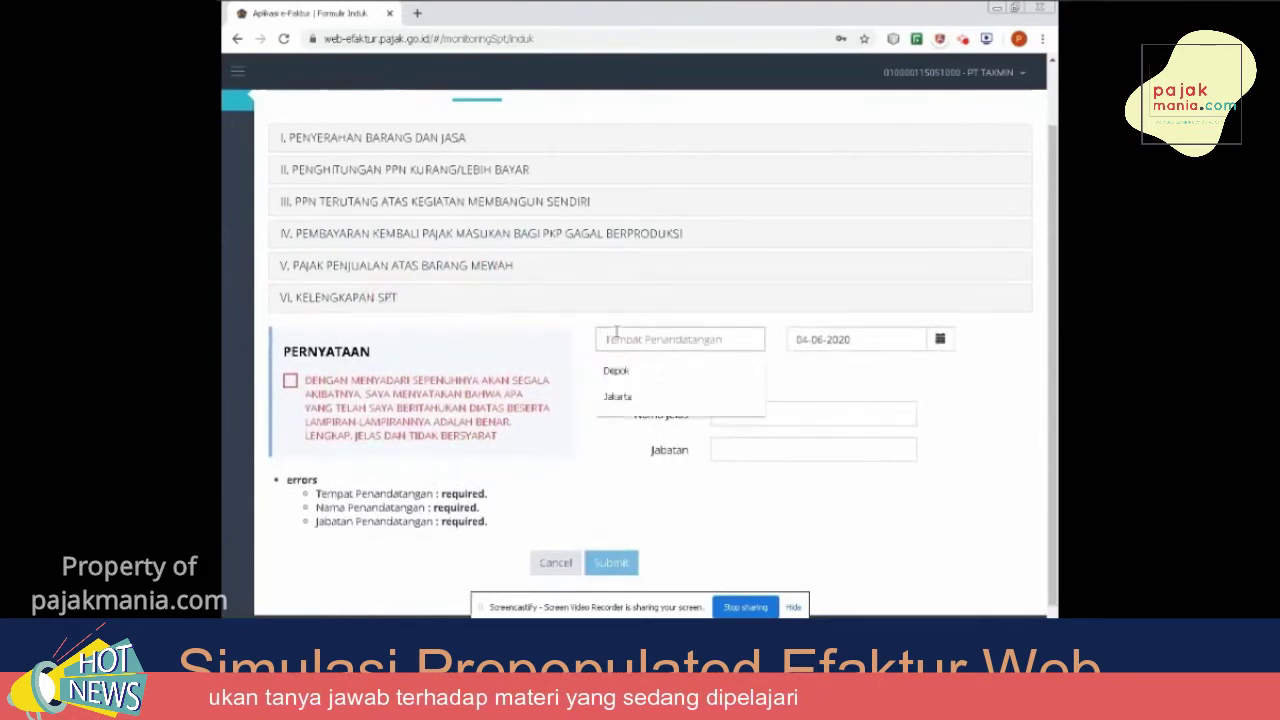
type("Jakarta")
key("Tab")
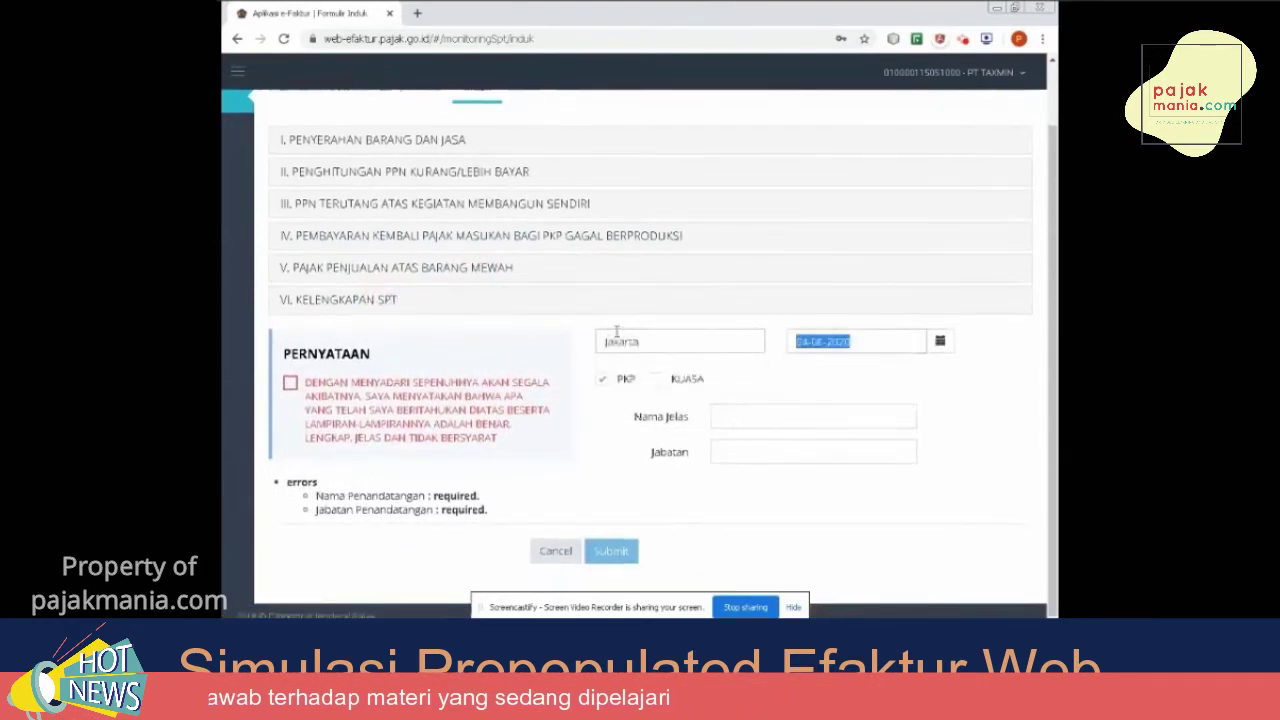
left_click(742, 418)
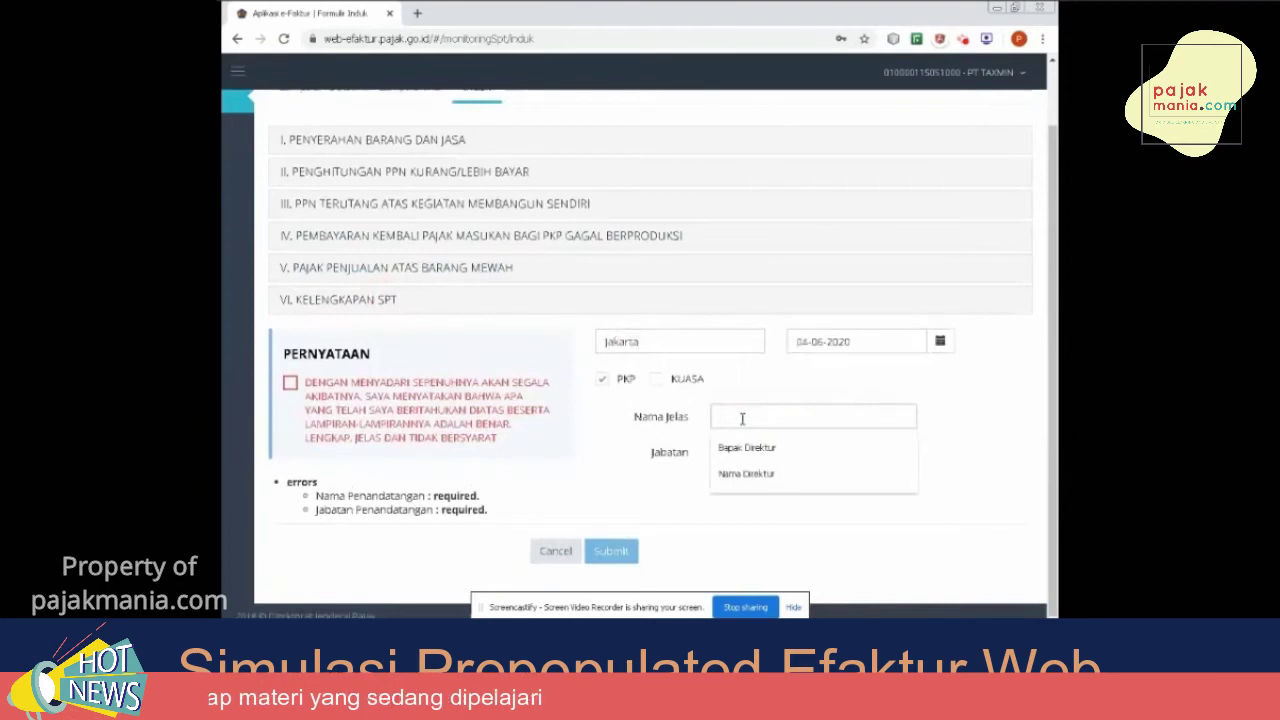
type("Mr Boss")
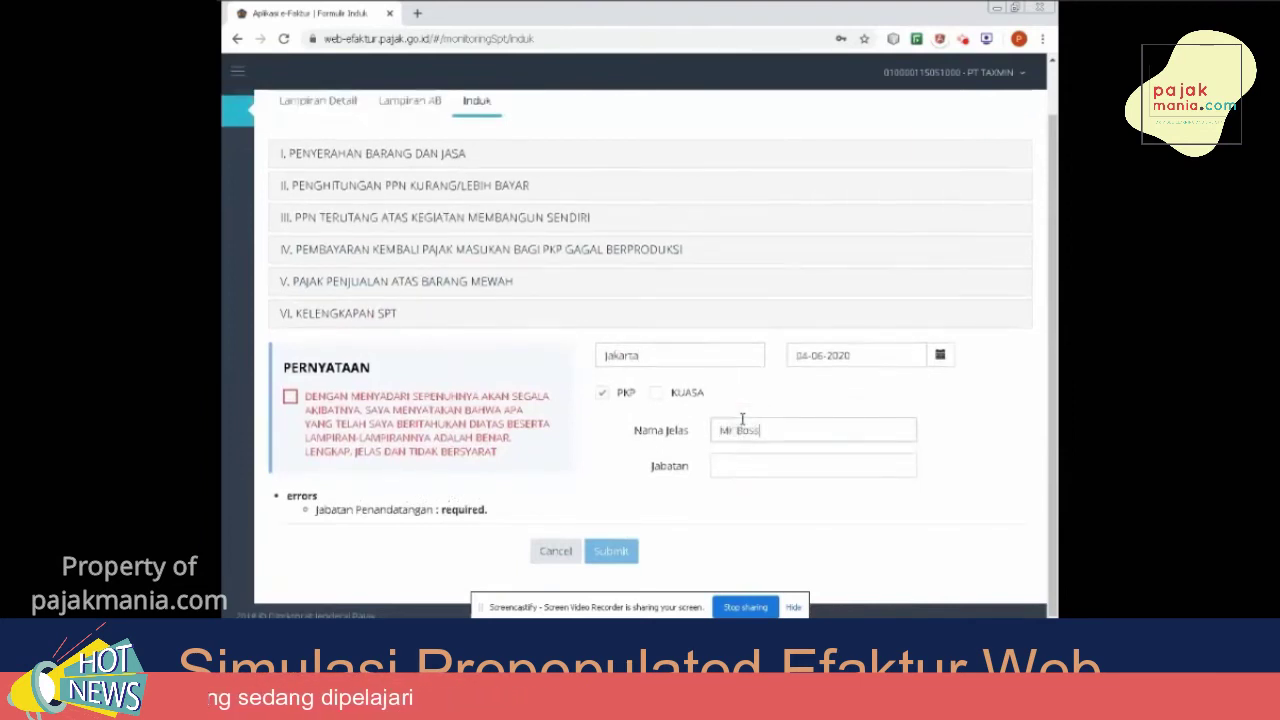
key("Tab")
type("M")
key("BackSpace")
type("Dir")
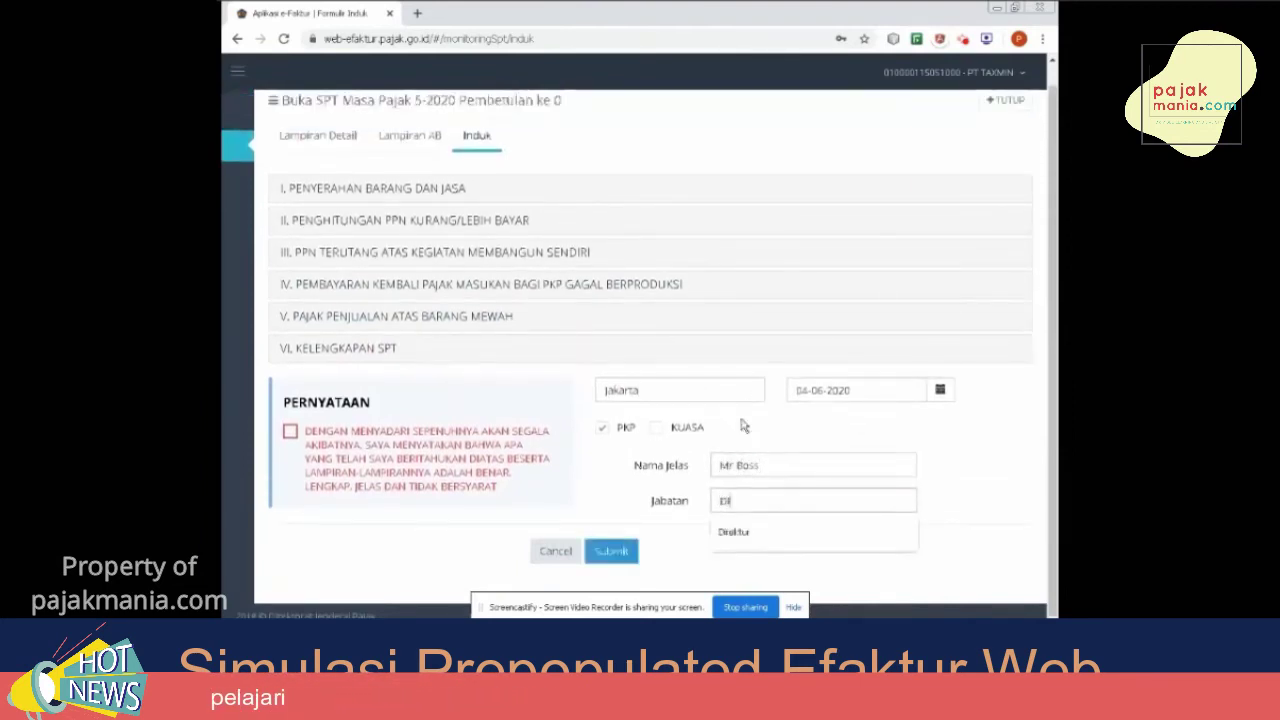
key("BackSpace")
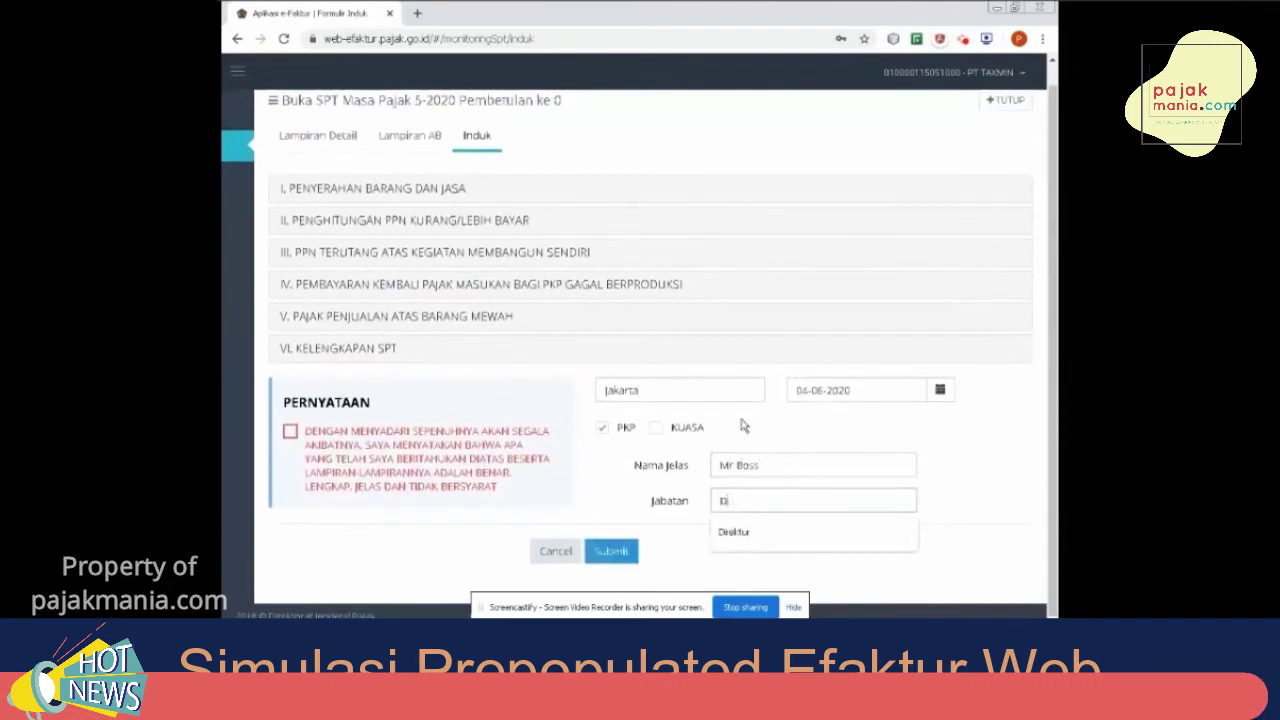
type("rektur")
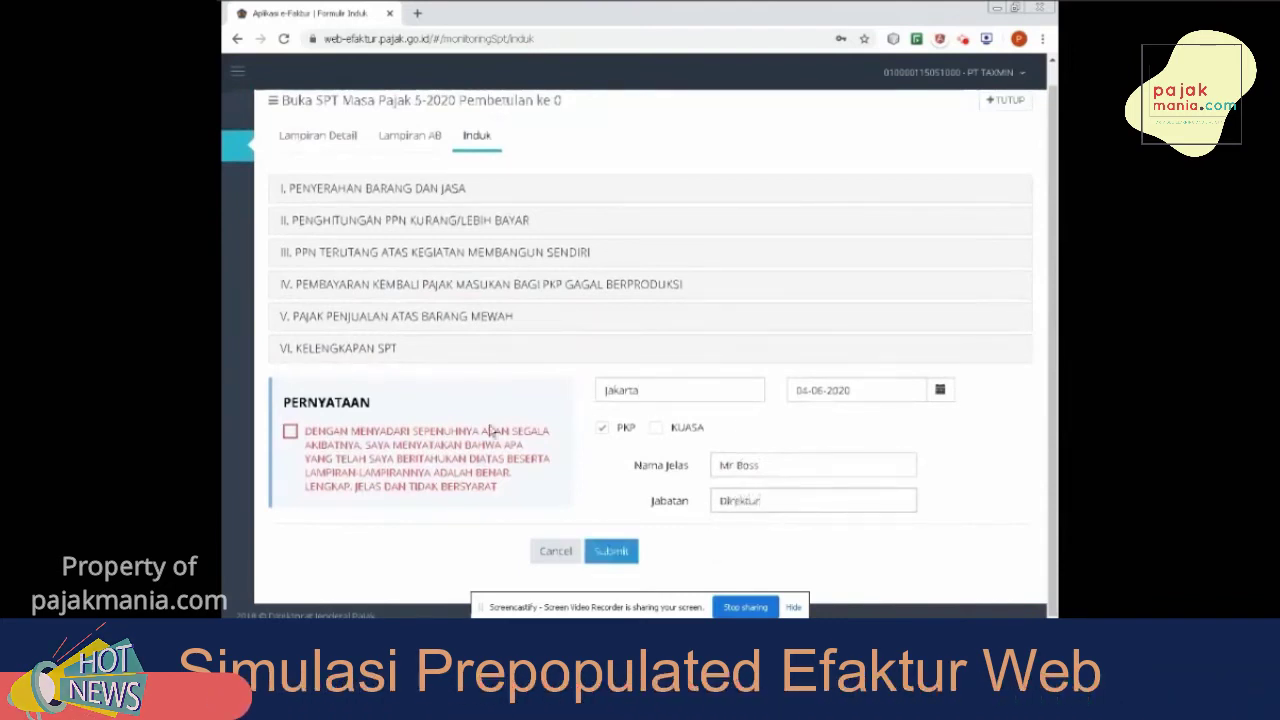
Accept the Pernyataan in the Induk form and try to submit the return.
left_click(291, 432)
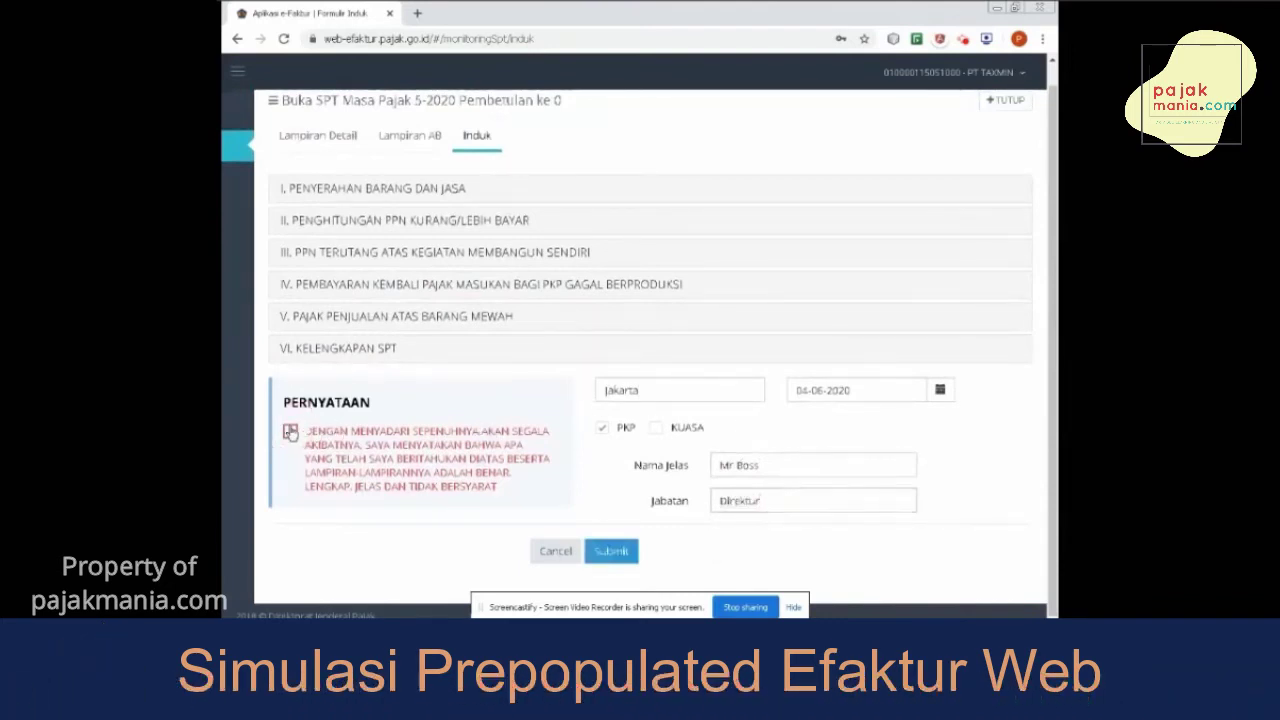
left_click(611, 552)
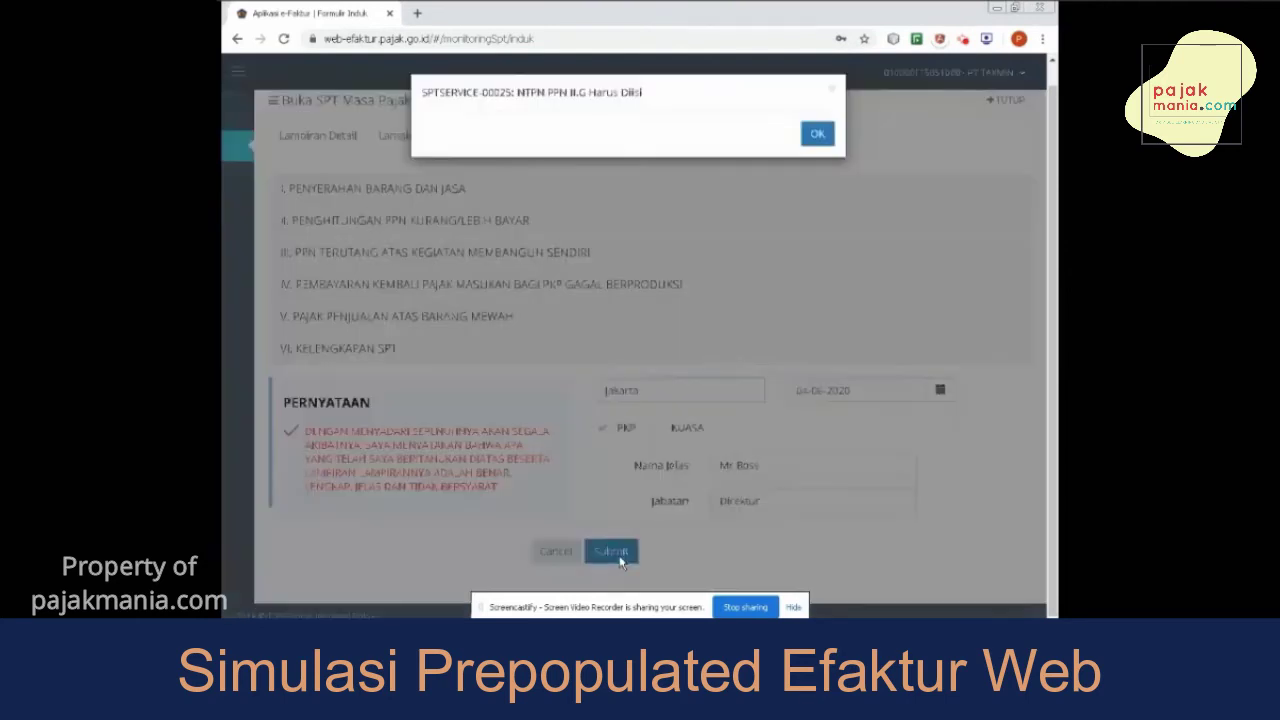
left_click(818, 137)
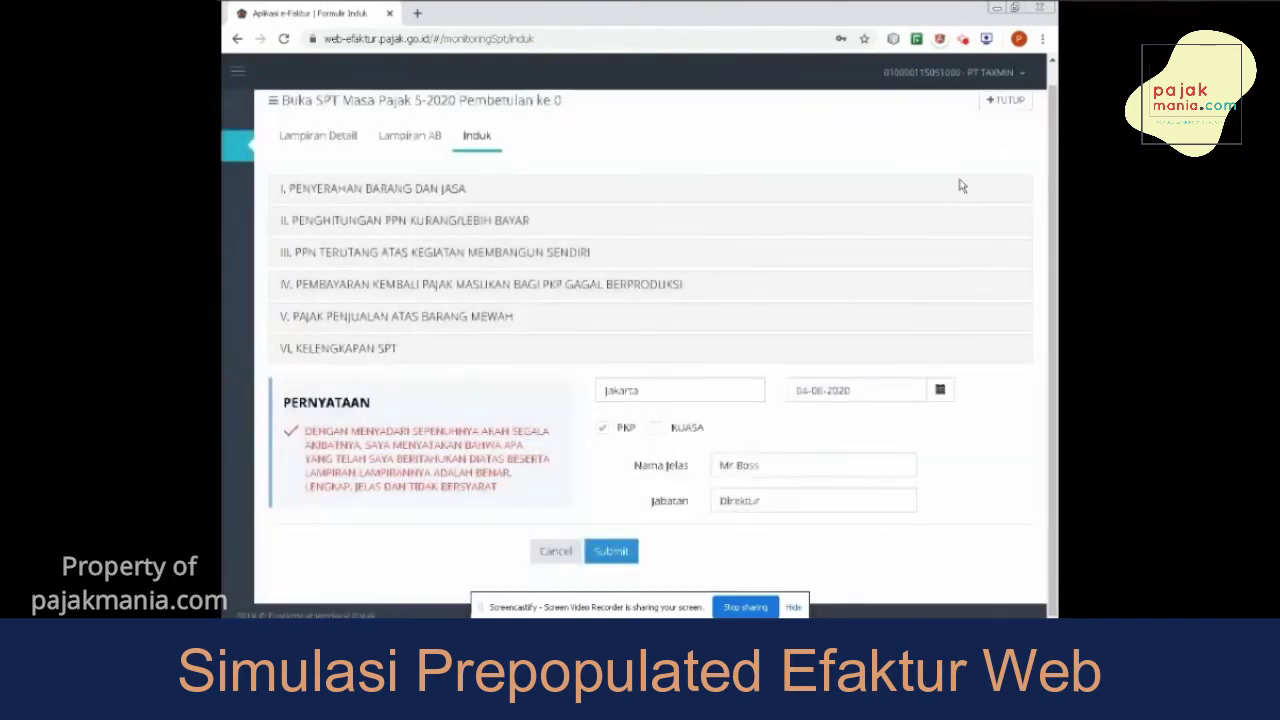
For the underpaid VAT in section II.G, fill in an NTPN payment entry with its transaction number and a value of 100.000.
left_click(505, 221)
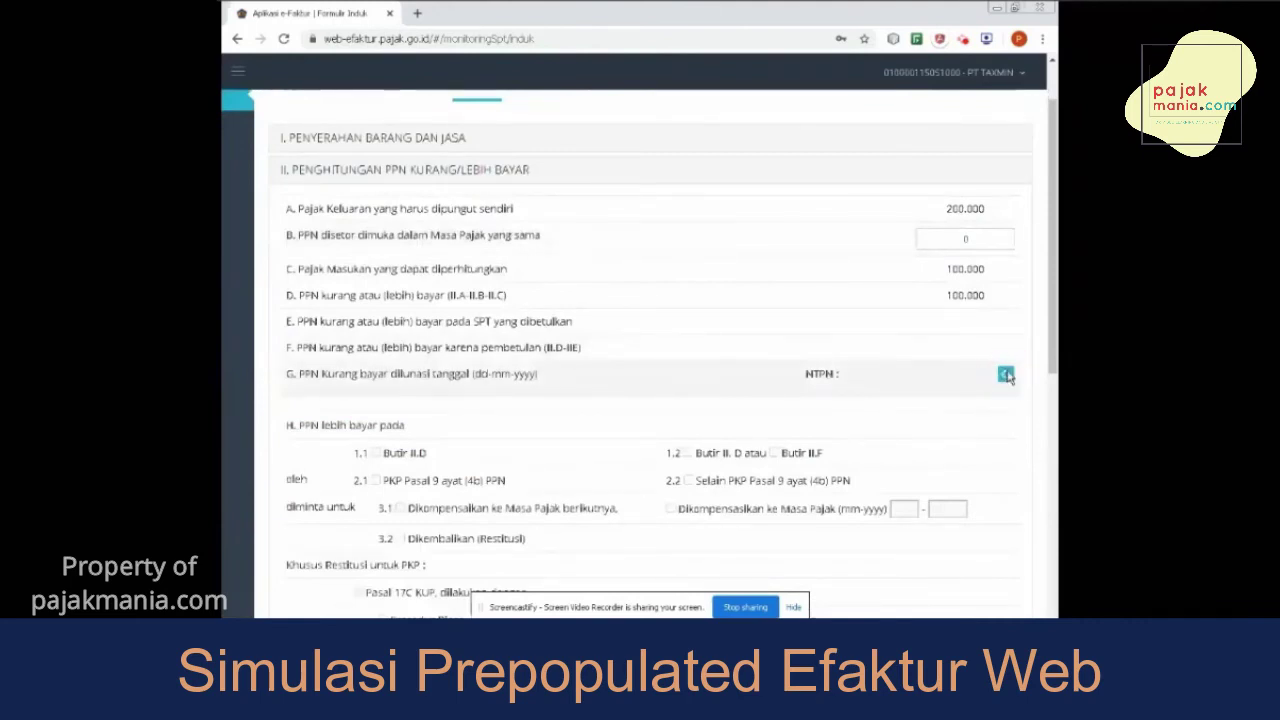
left_click(1006, 374)
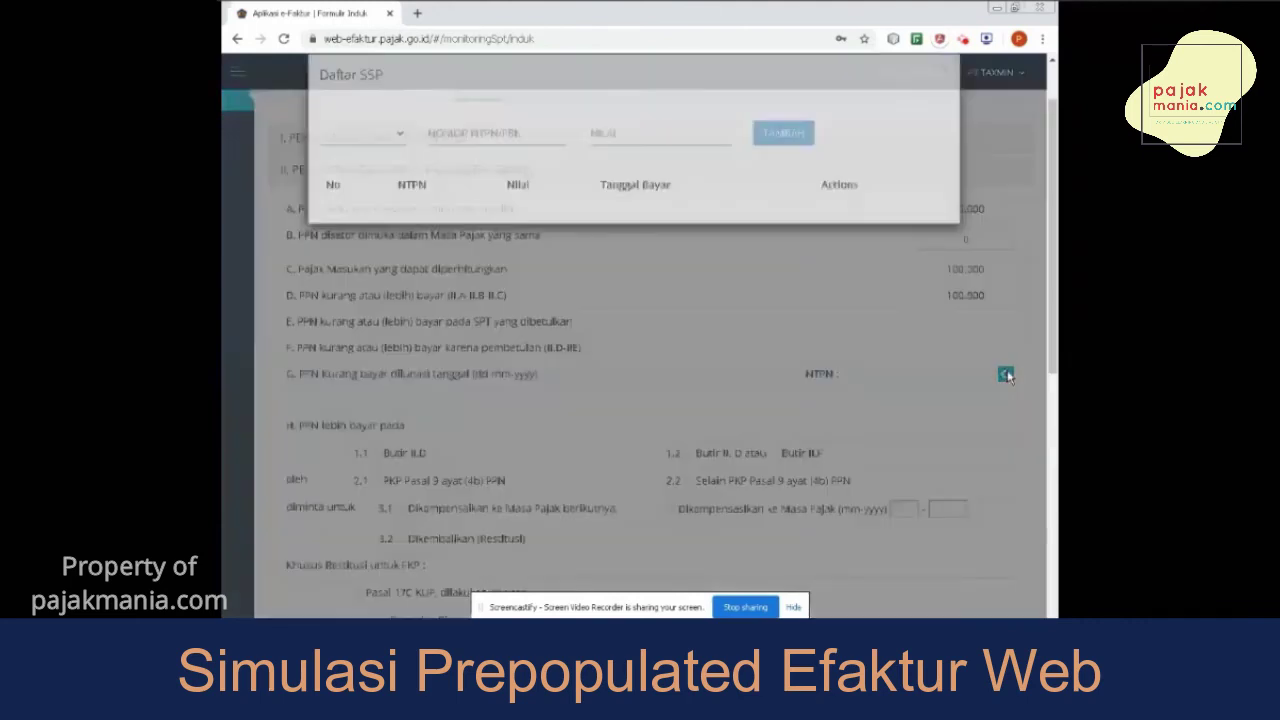
left_click(362, 155)
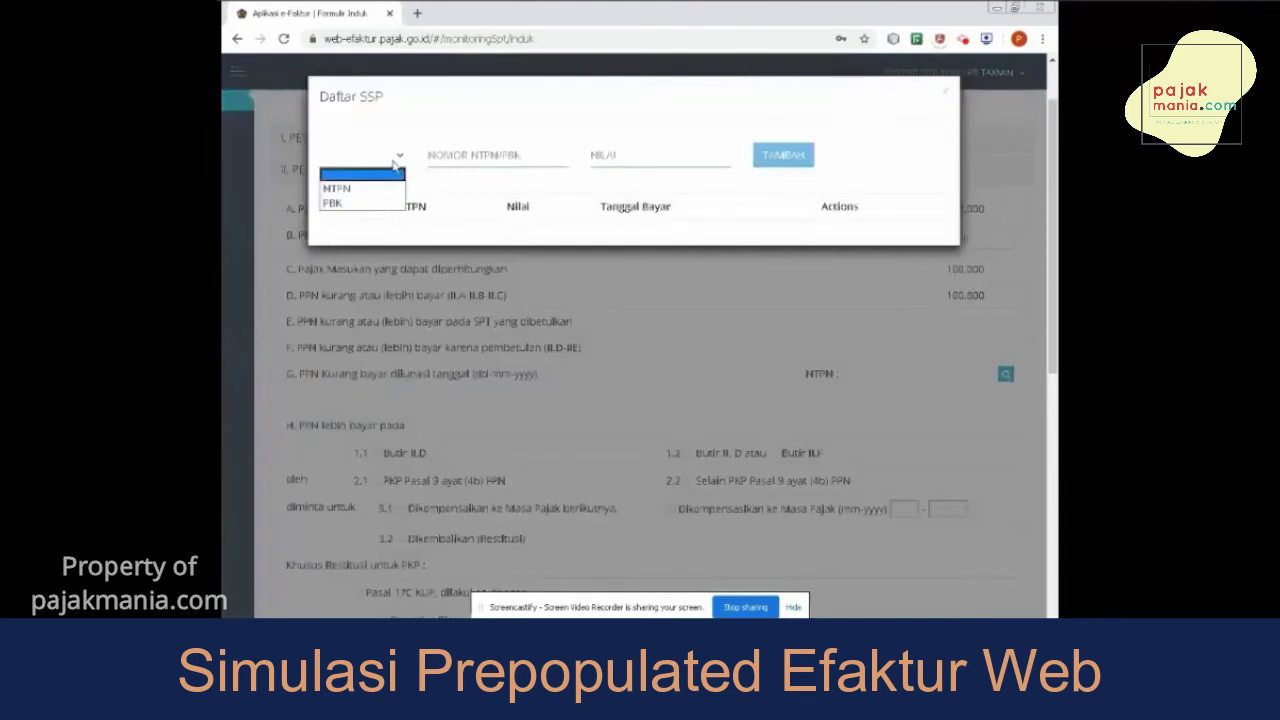
left_click(347, 189)
left_click(450, 150)
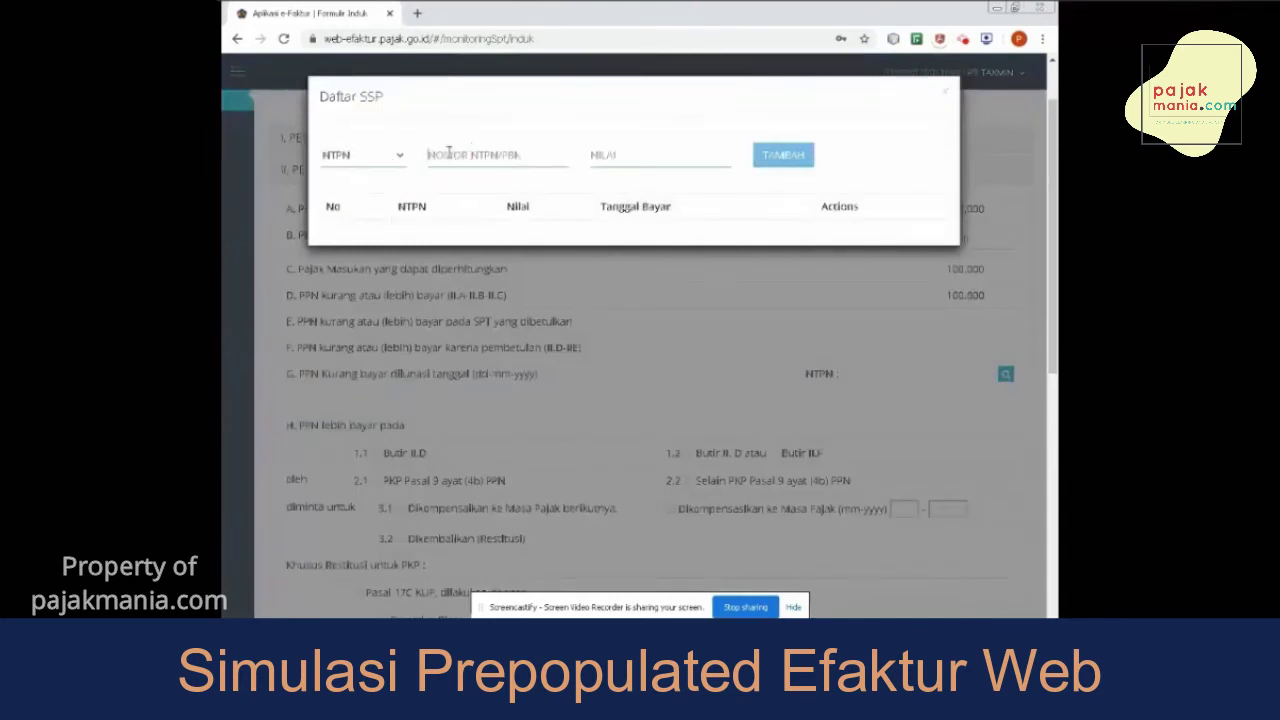
type("ABCDEFGHIJ")
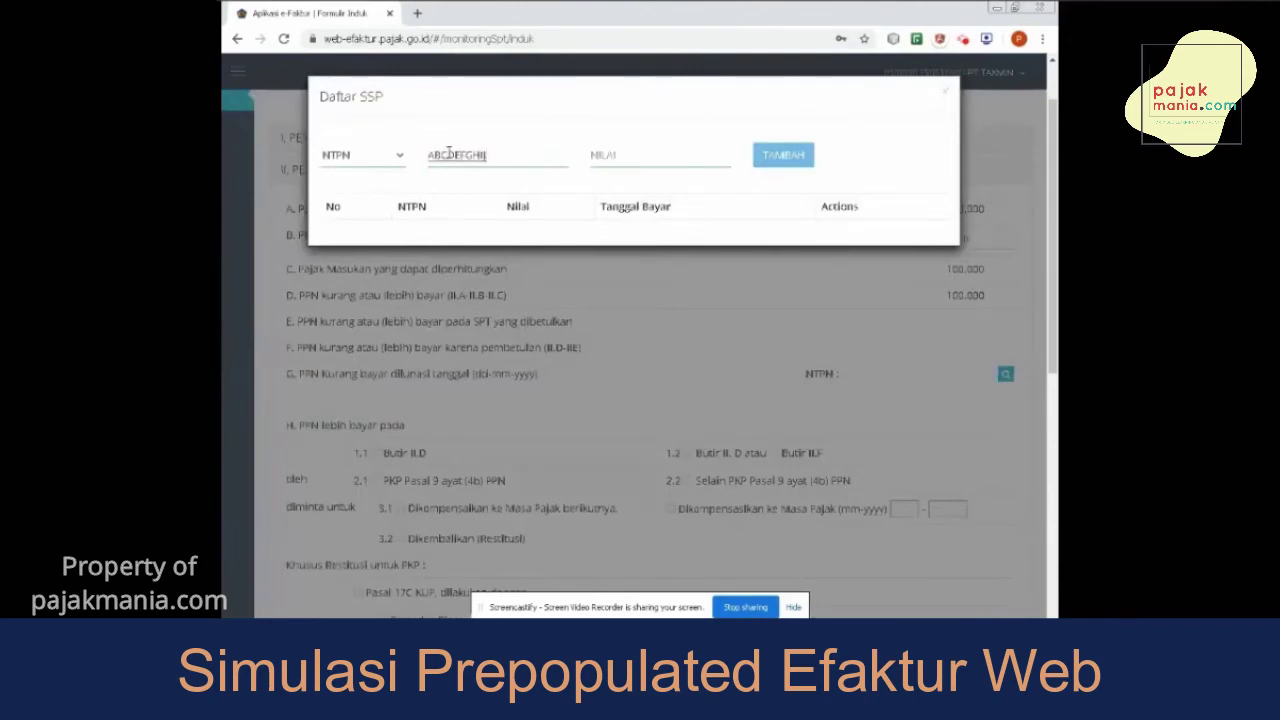
type("012345")
key("Tab")
type("100000")
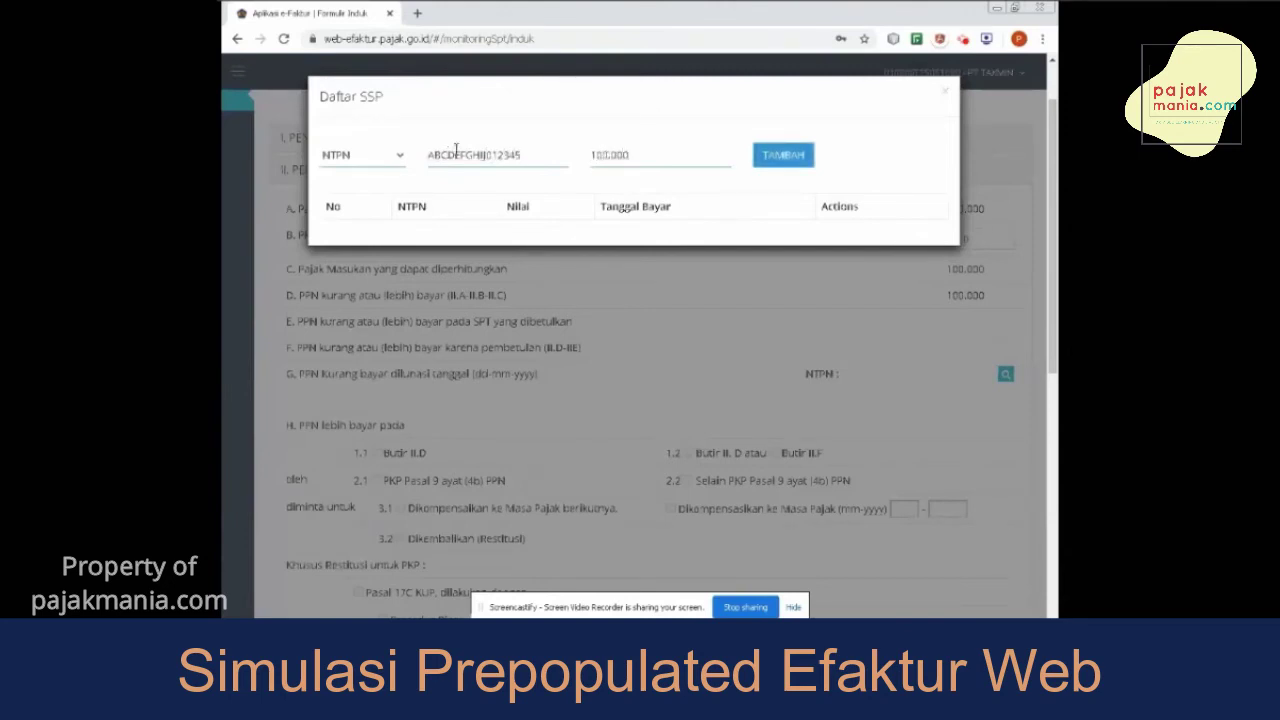
Try to add the payment with the last digit of its NTPN changed to 6.
left_click(522, 153)
key("BackSpace")
type("6")
left_click(800, 154)
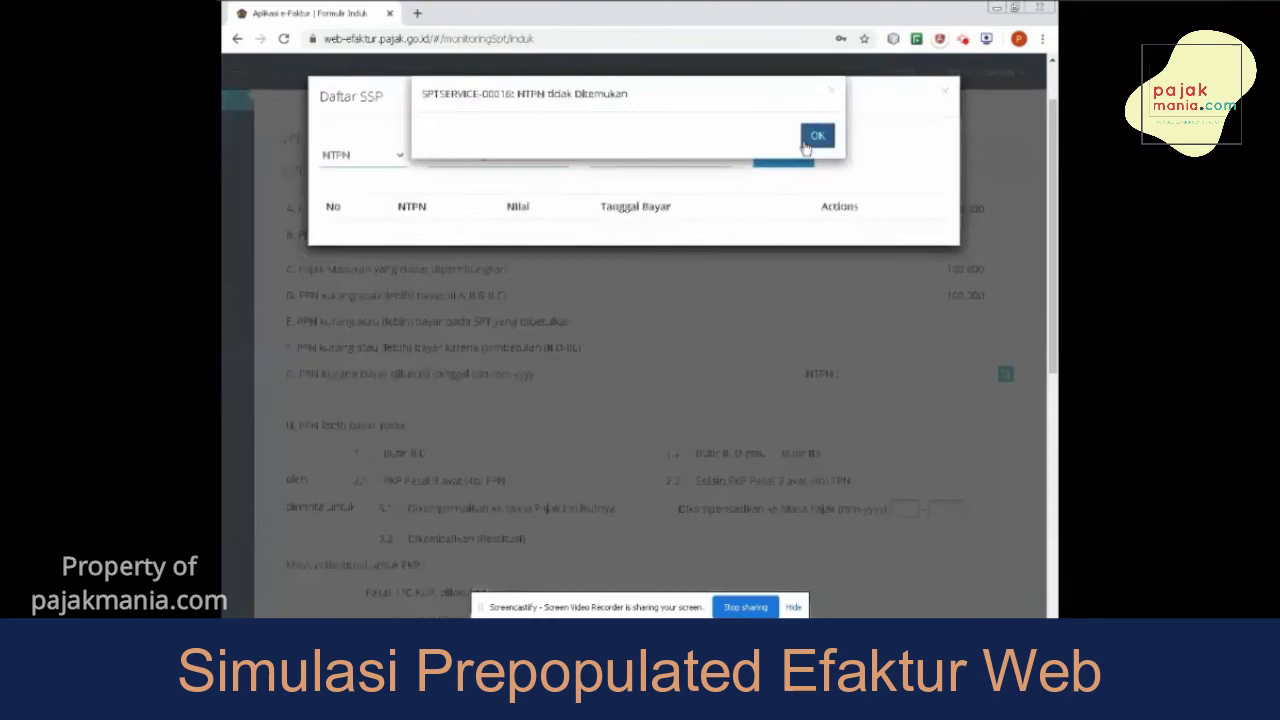
left_click(816, 137)
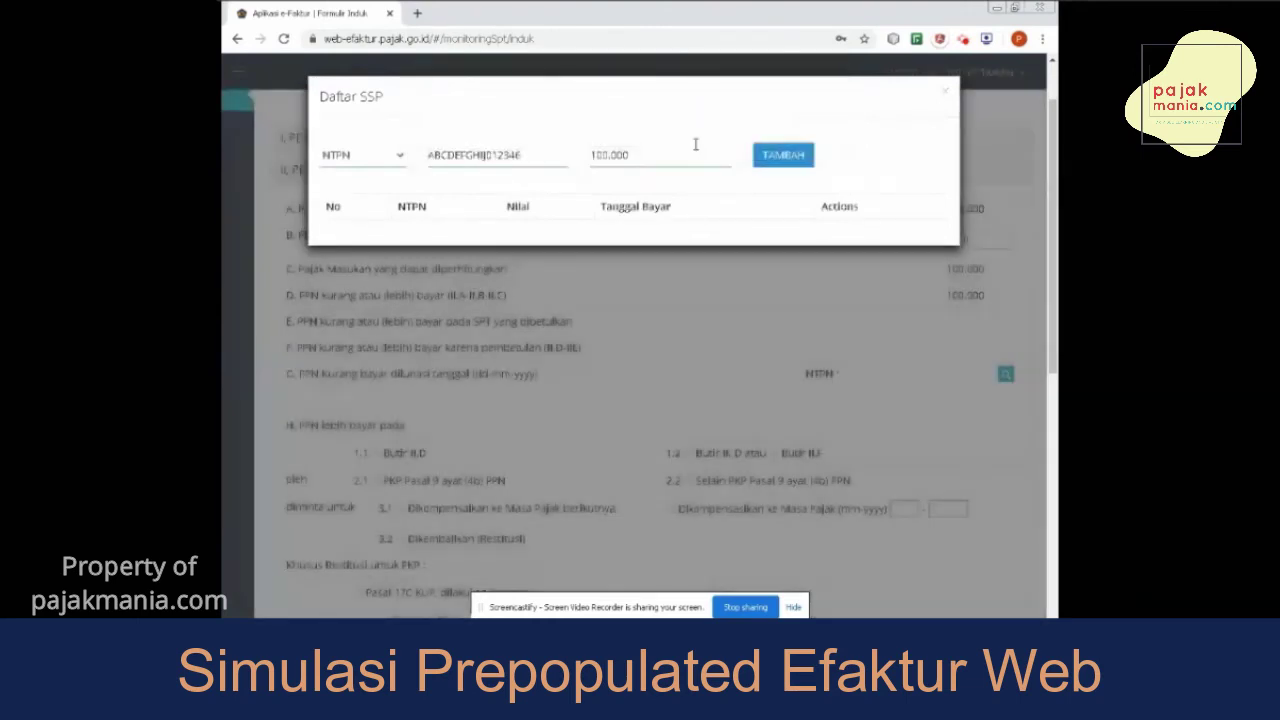
Set the last digit of the NTPN to 5, add the payment to Daftar SSP and use it for the underpaid VAT.
left_click(558, 163)
key("BackSpace")
type("5")
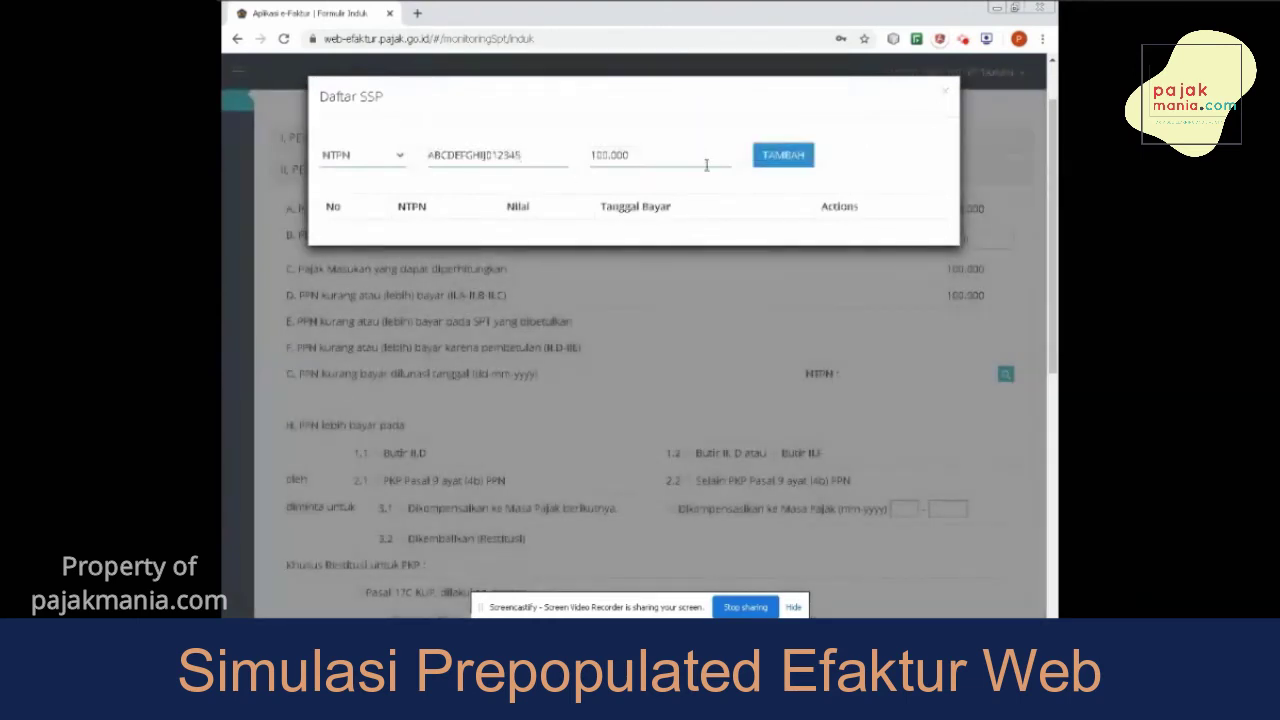
left_click(810, 166)
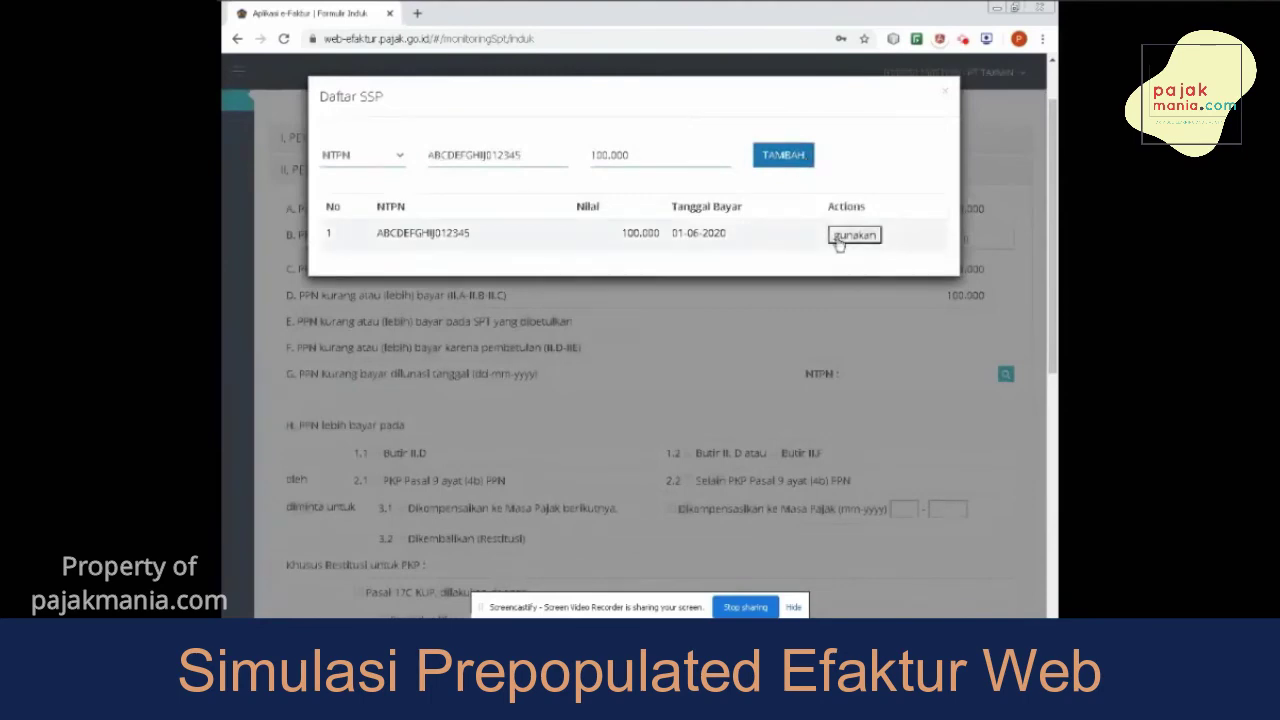
left_click(839, 243)
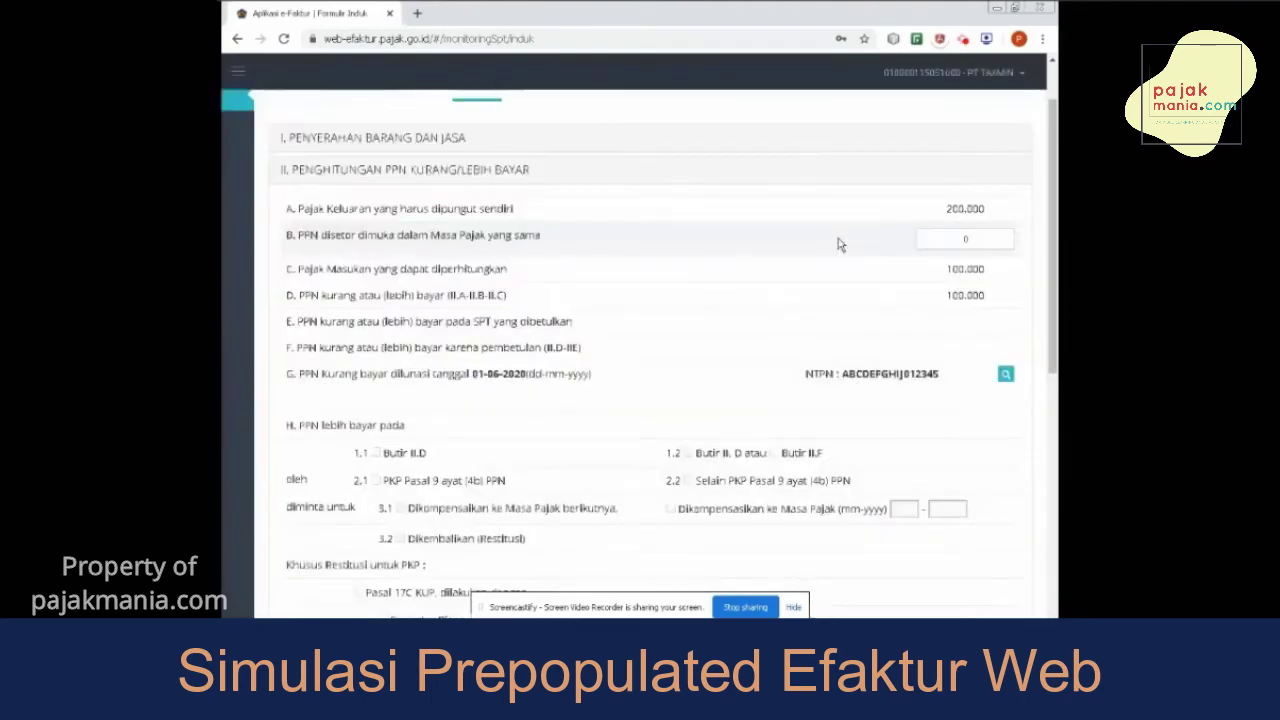
Submit the completed Induk form and acknowledge the submission.
scroll(839, 243, "down", 3)
scroll(839, 243, "down", 5)
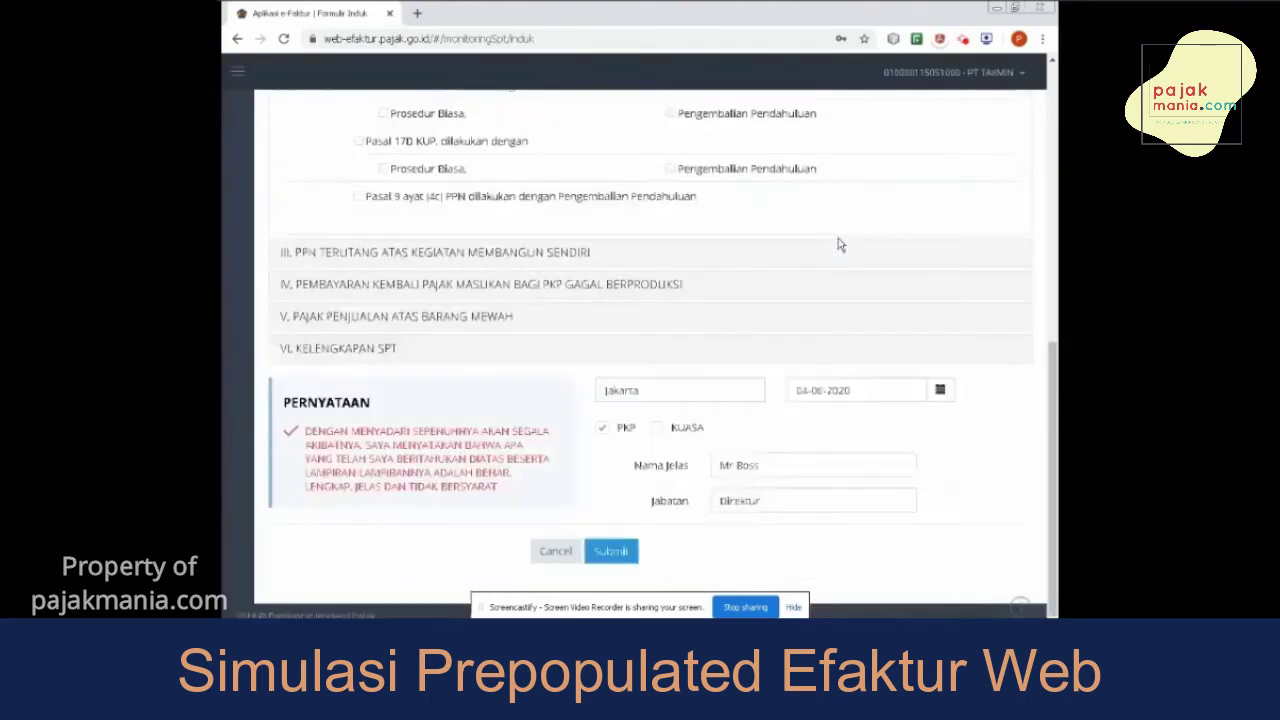
left_click(631, 555)
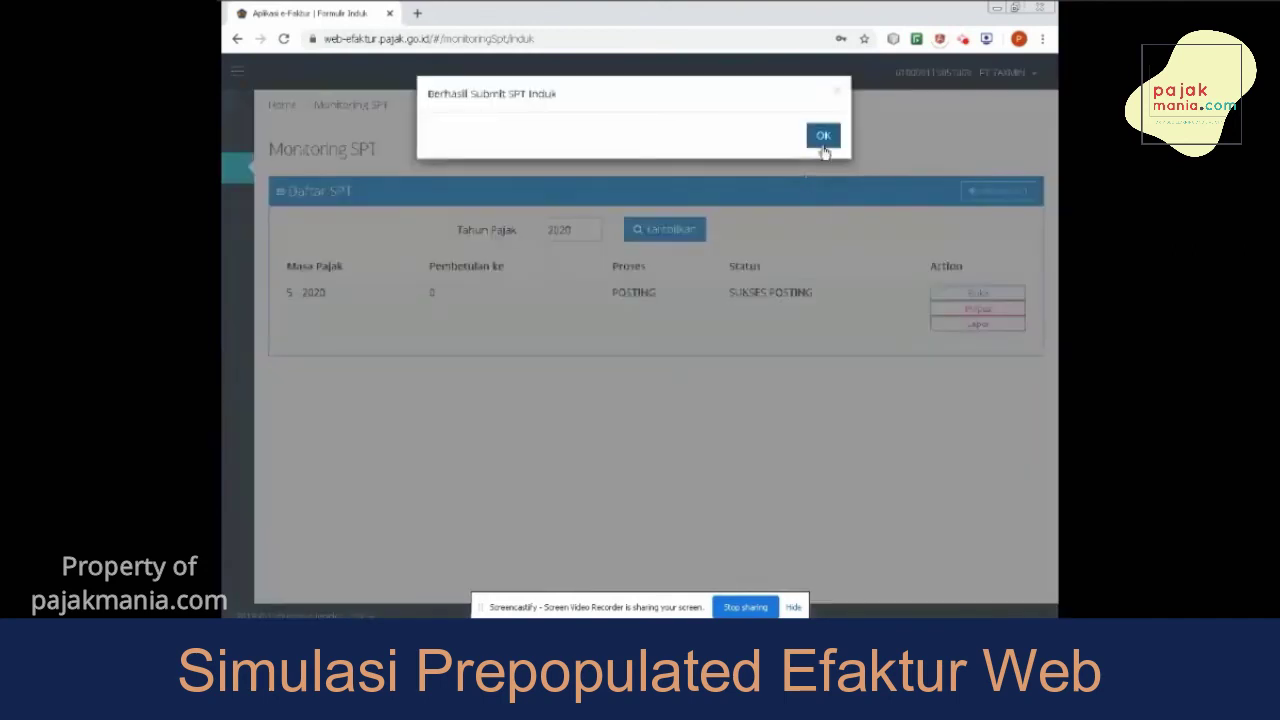
left_click(823, 148)
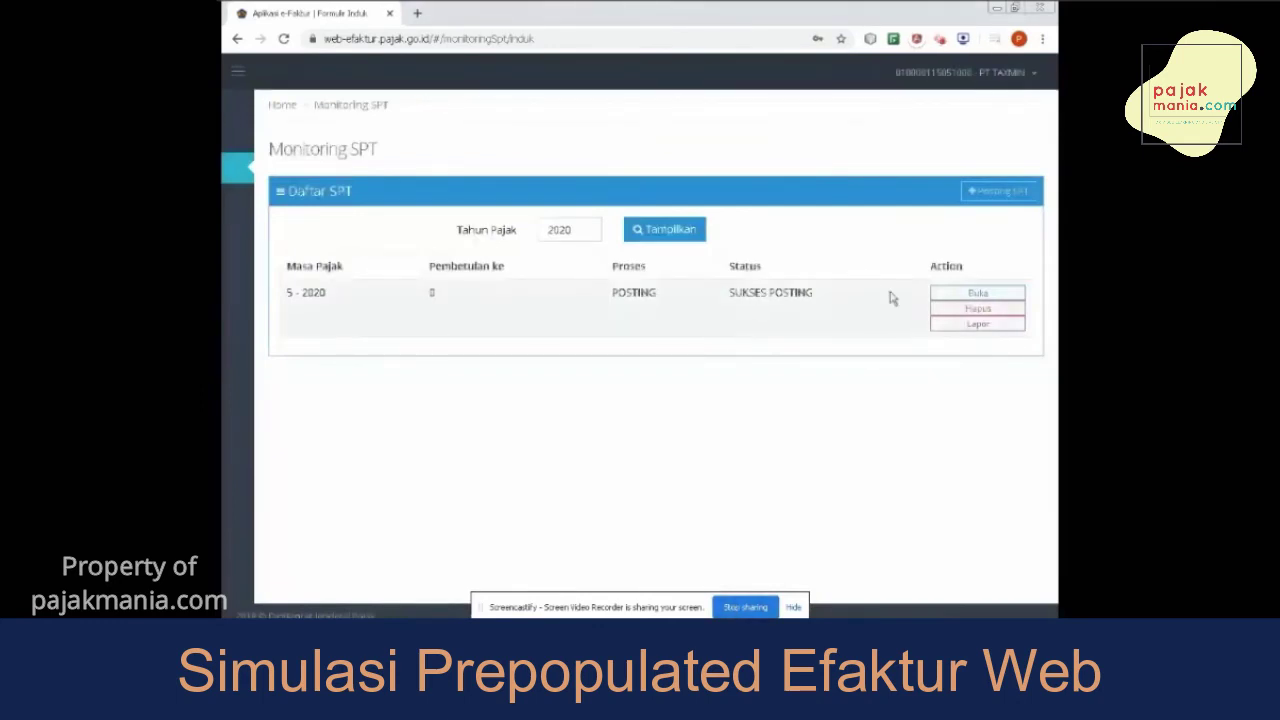
Report the 5-2020 return with LAMPIRANSPT.pdf as its attachment file.
left_click(970, 326)
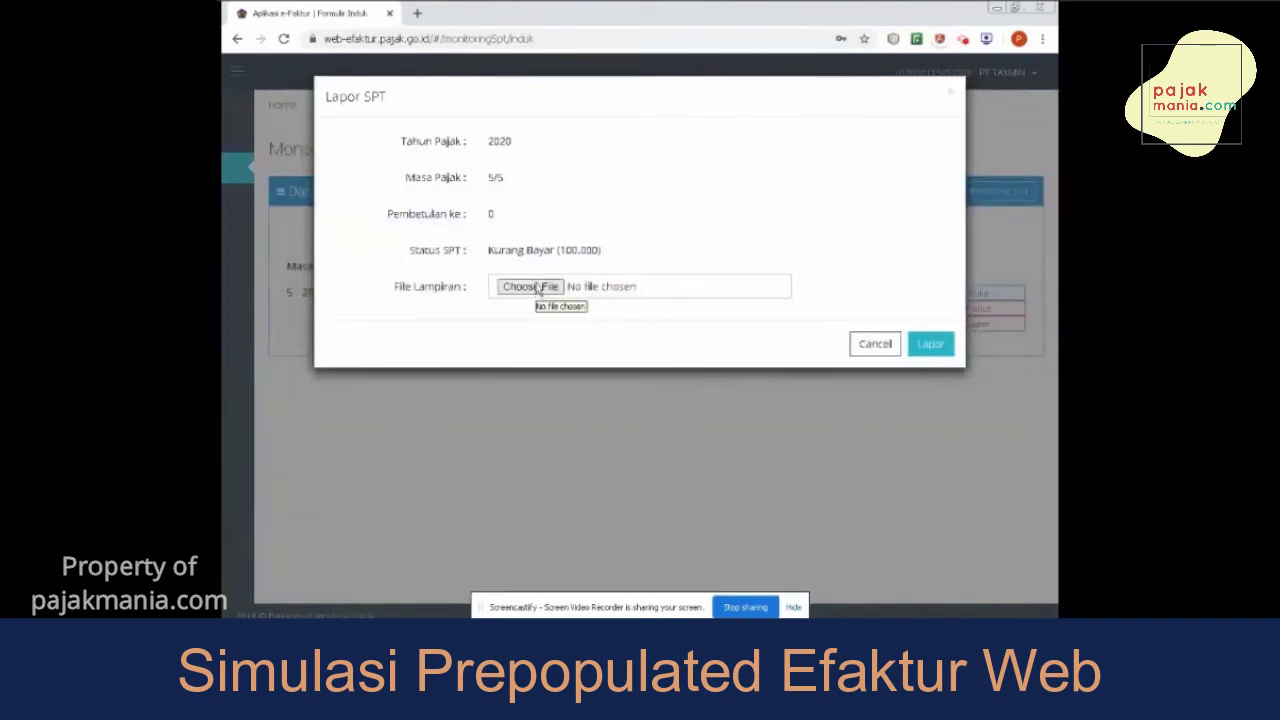
left_click(537, 287)
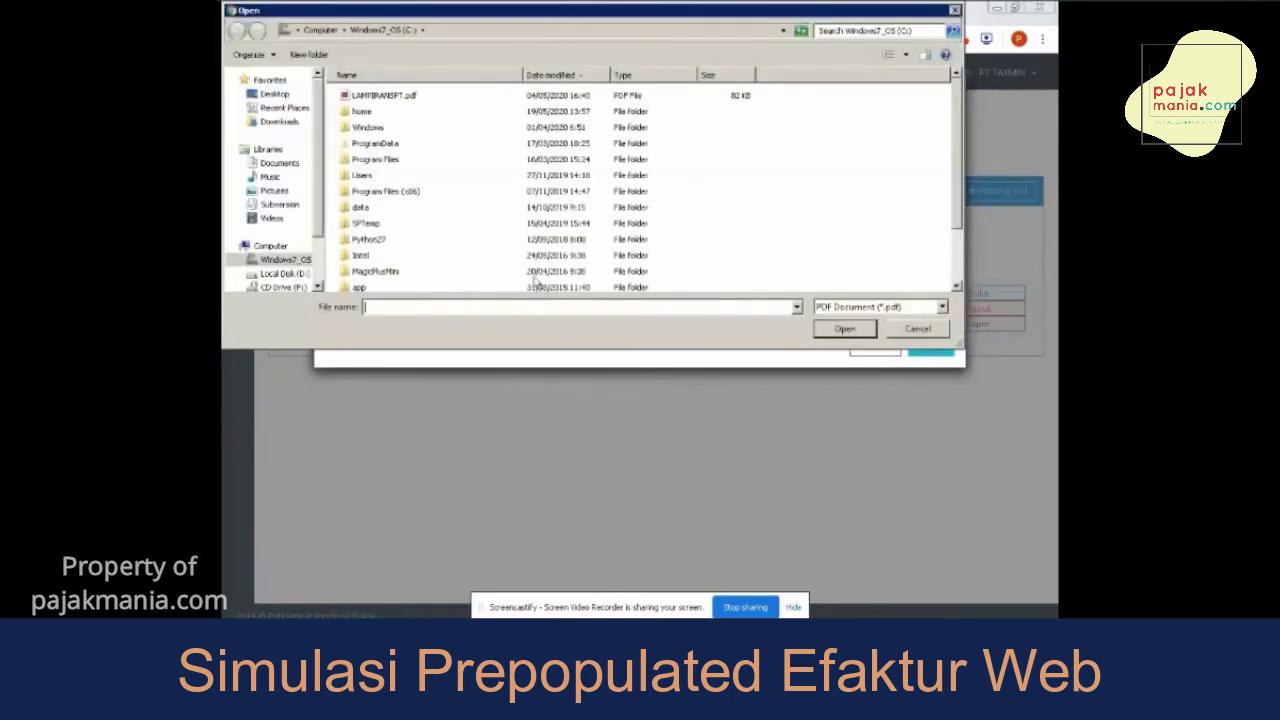
left_click(521, 98)
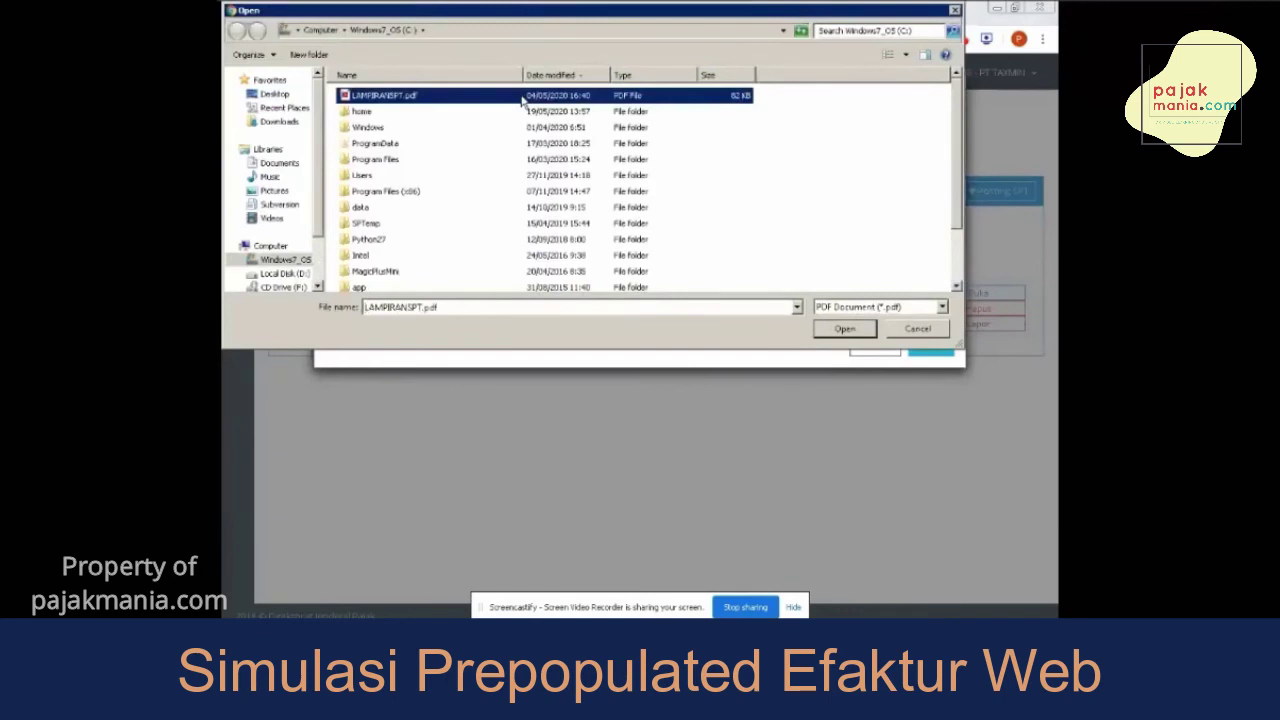
double_click(521, 98)
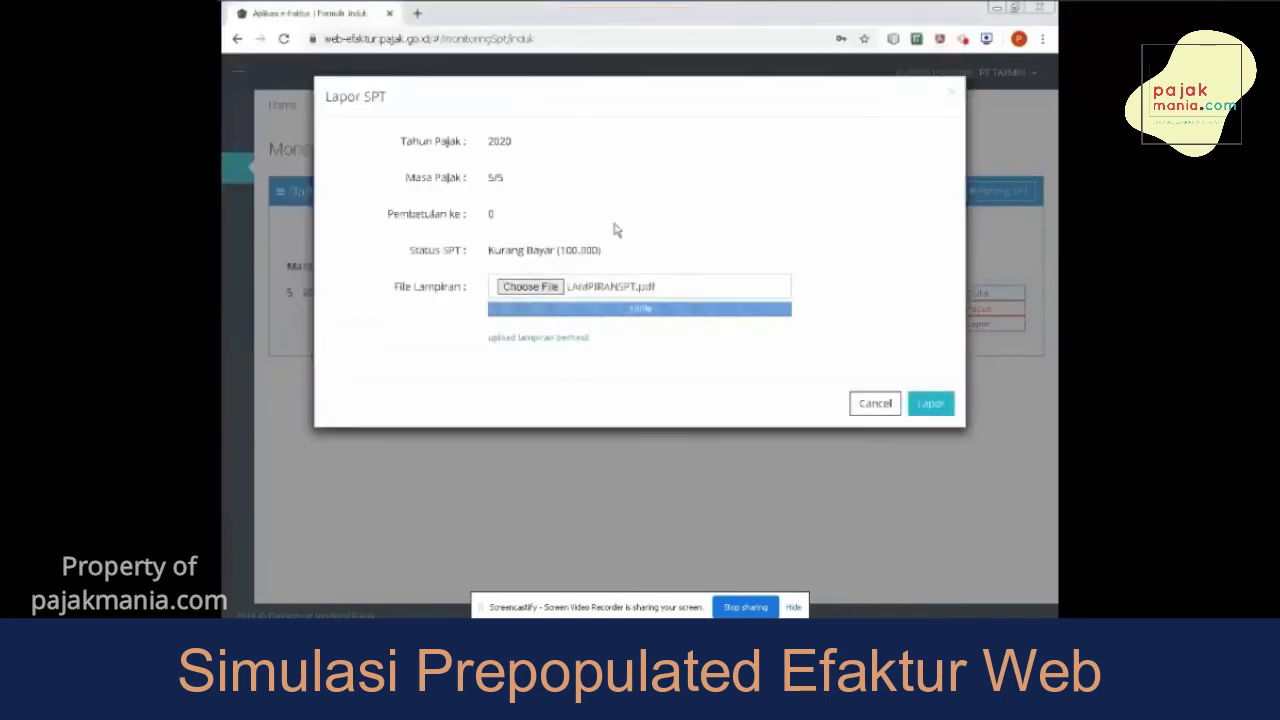
left_click(928, 404)
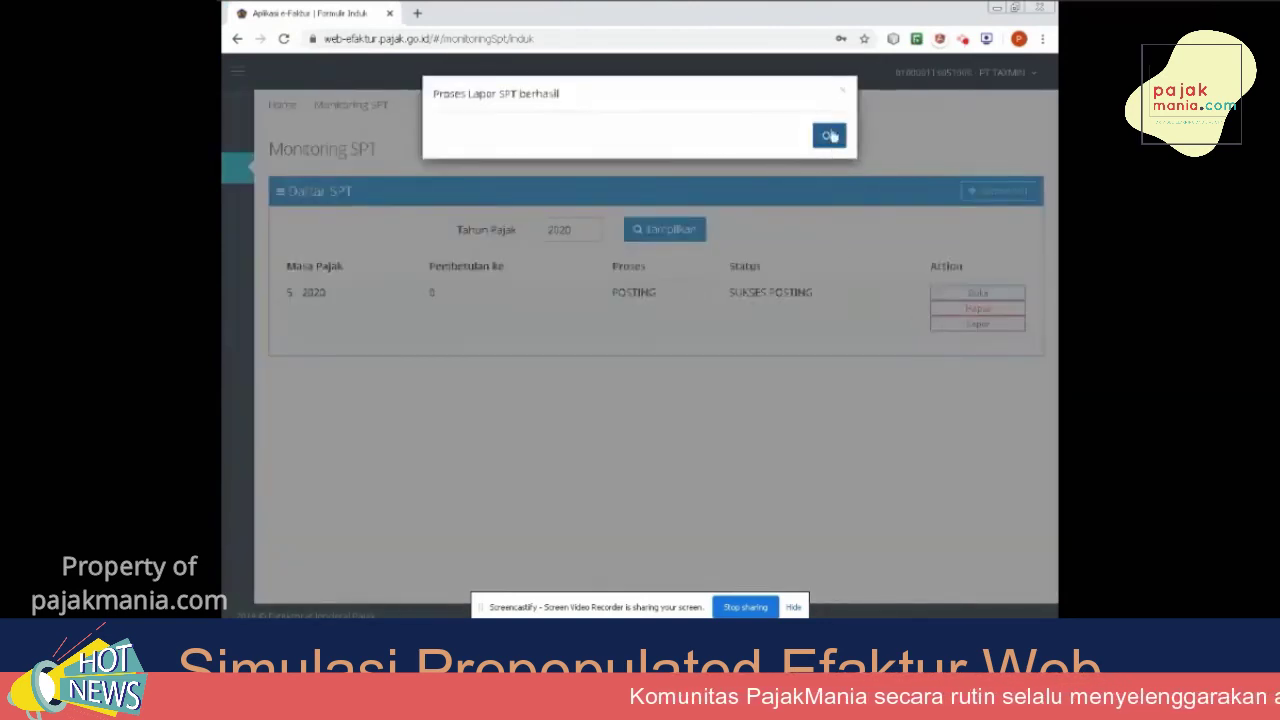
left_click(829, 136)
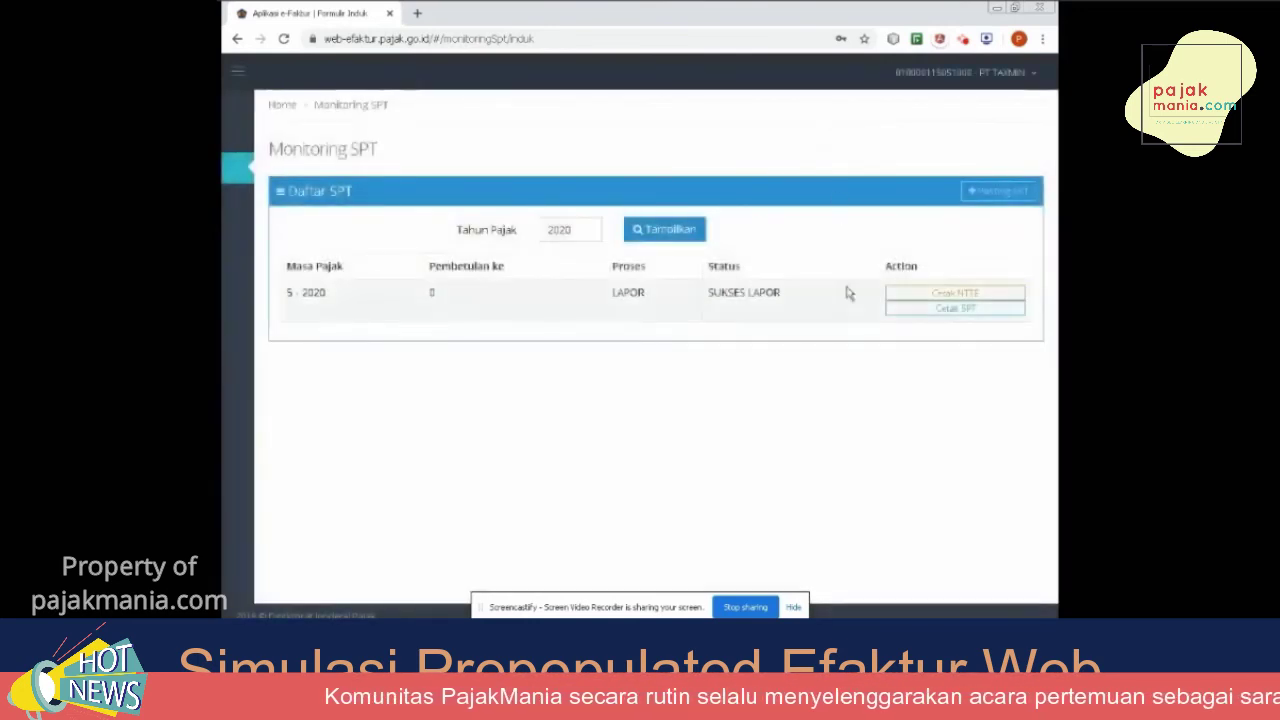
Generate the printable SPT for the 5-2020 return and review Formulir 1111 down to the Pernyataan.
left_click(917, 311)
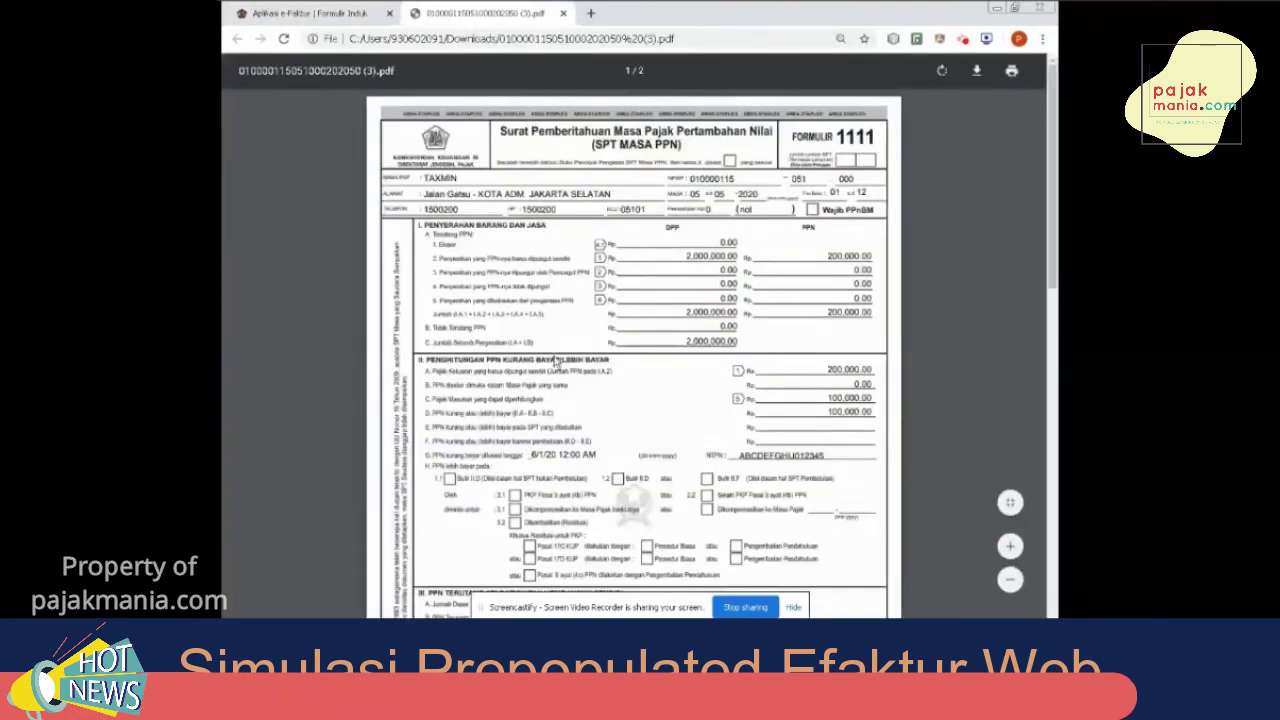
scroll(575, 346, "down", 1)
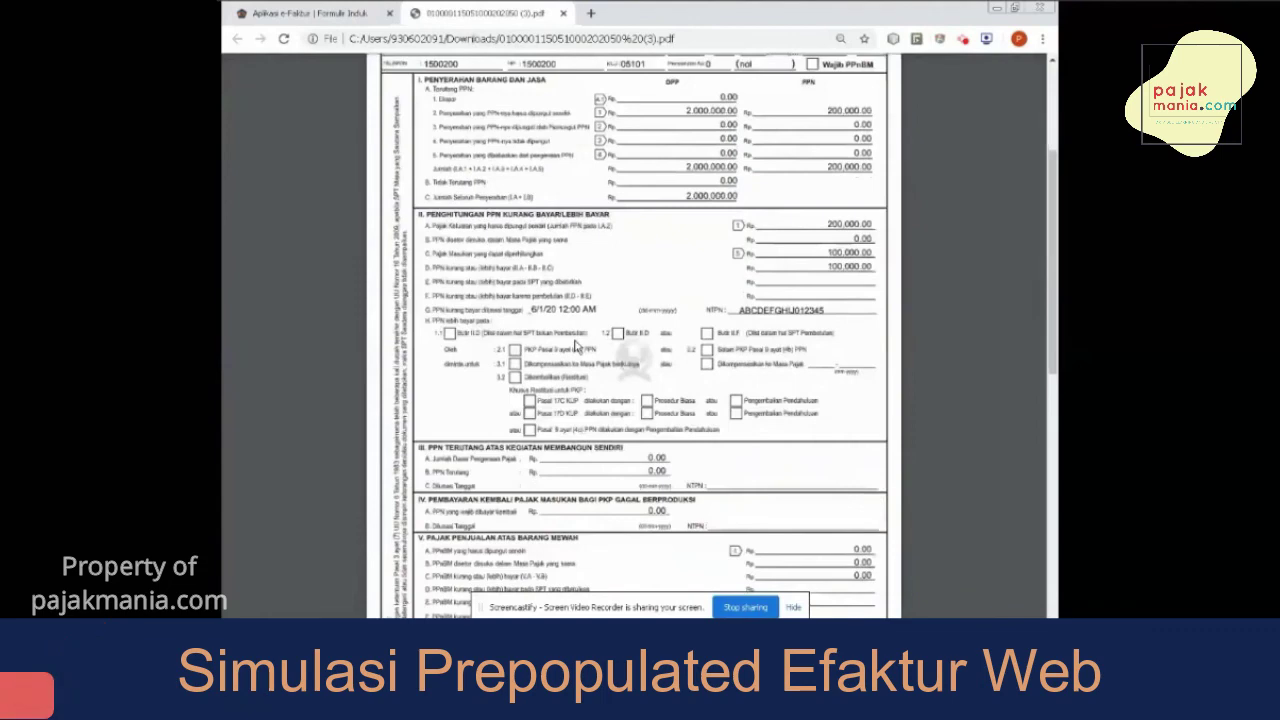
scroll(575, 346, "down", 3)
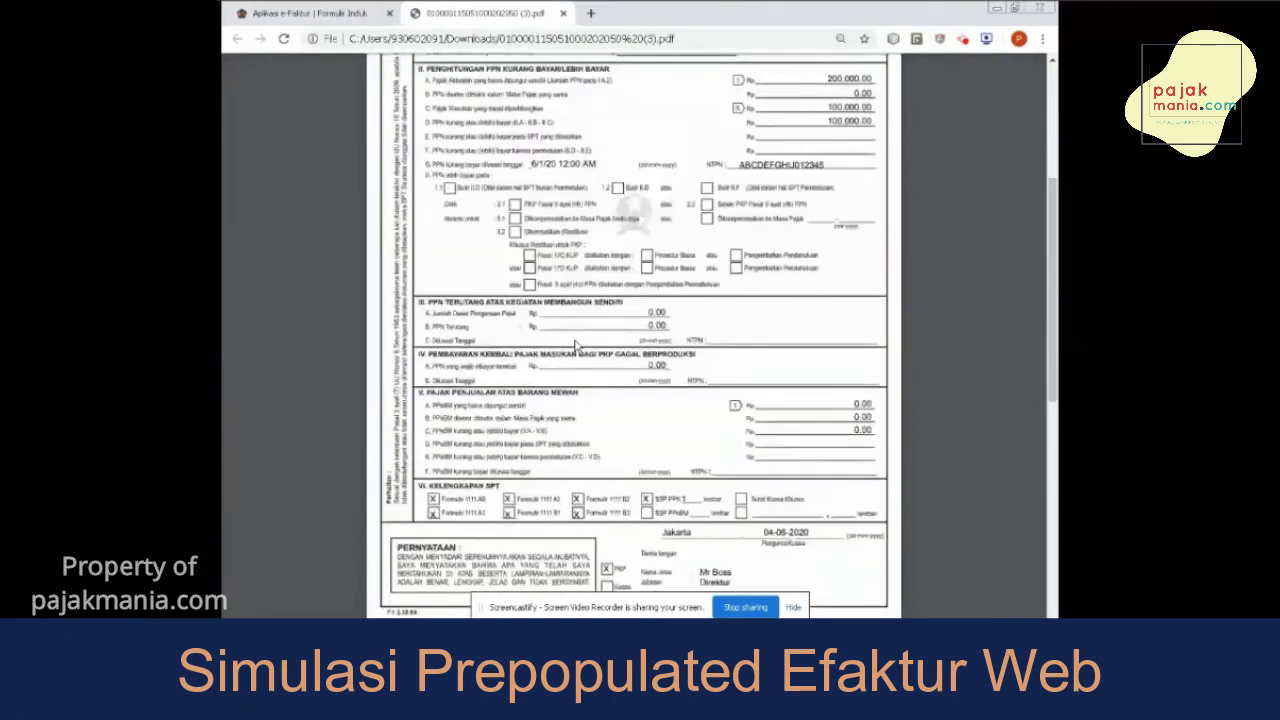